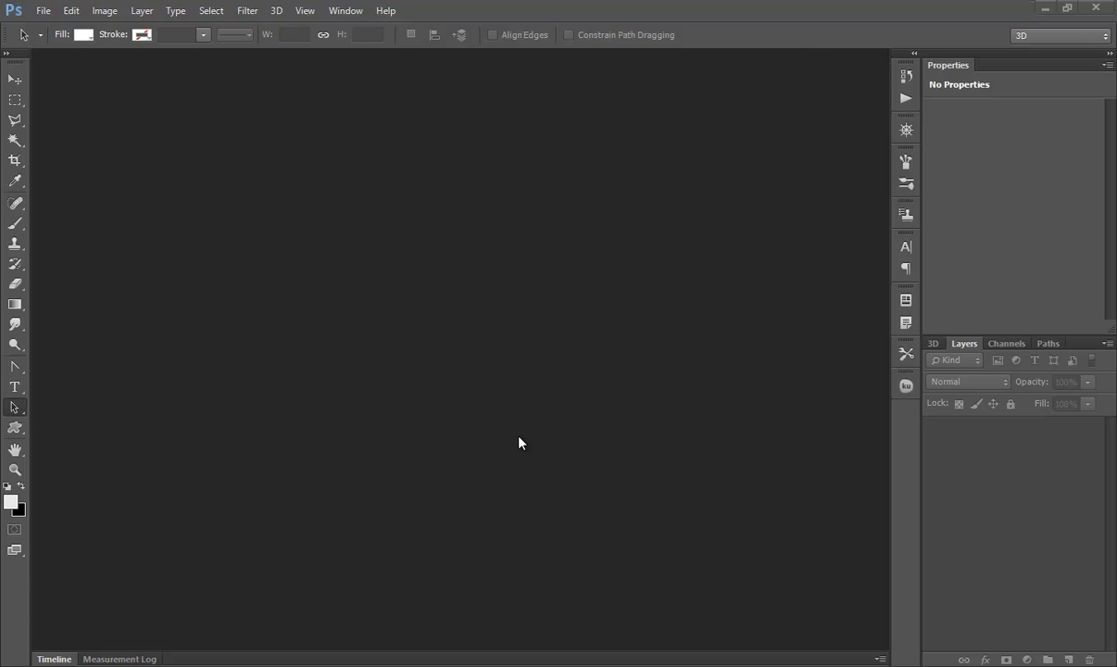
Step: Create a new 779 × 459 pixel document at 72 pixels/inch with a white background
{"action": "left_click", "coordinate": [42, 10]}
{"action": "left_click", "coordinate": [51, 28]}
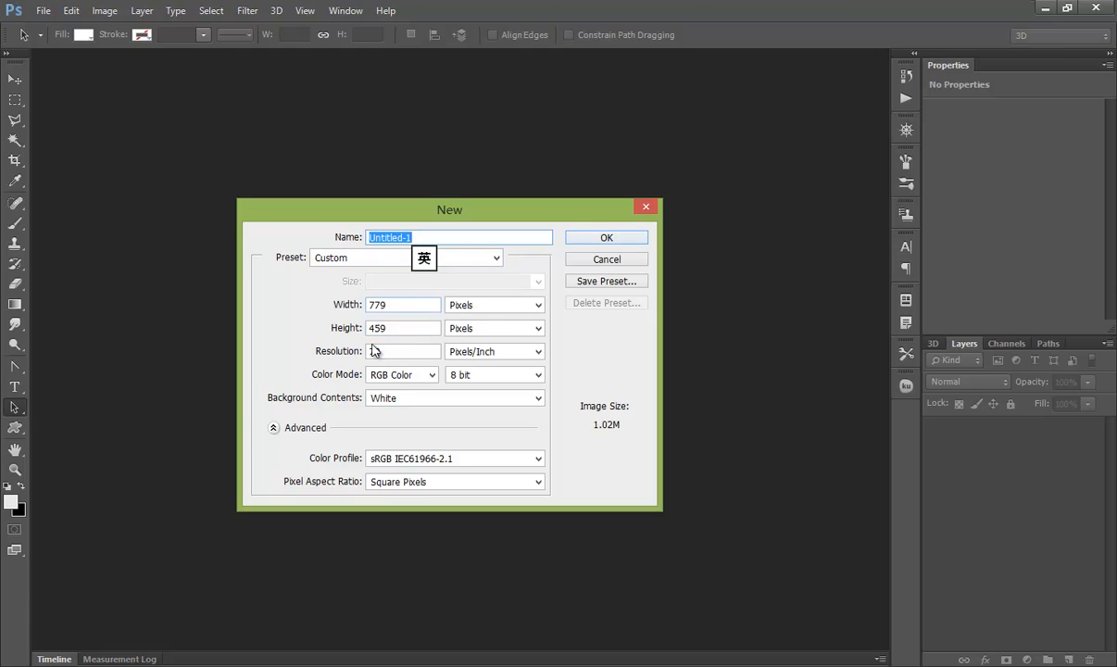
{"action": "left_click", "coordinate": [607, 238]}
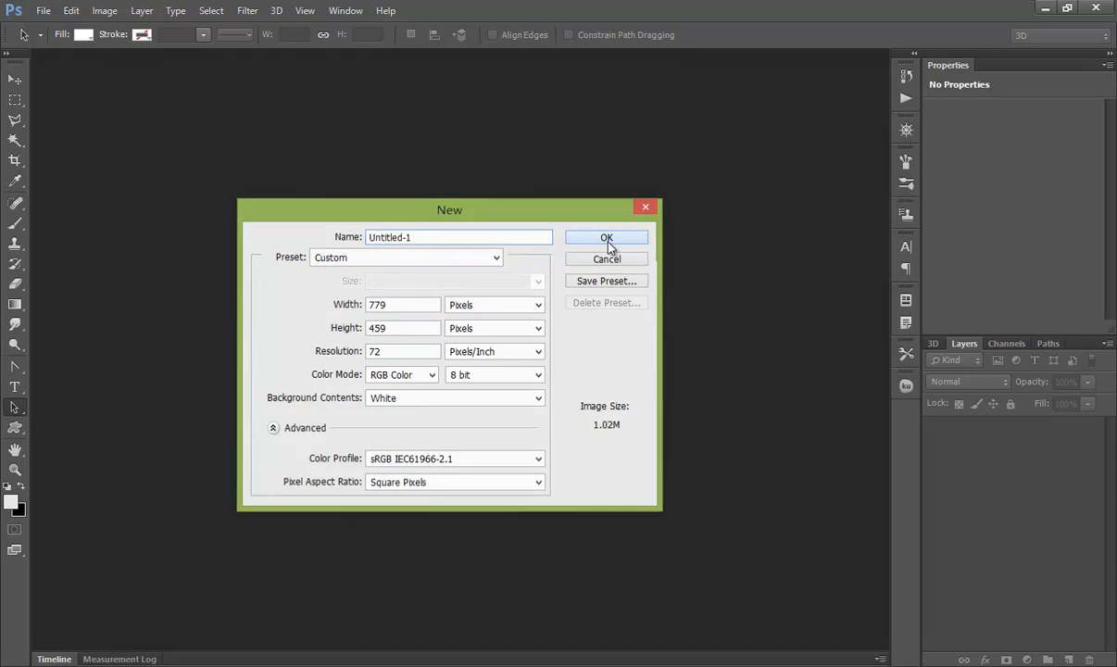
Step: Add two vertical guides and draw a rectangle about 550 × 89 px spanning between them near the top
{"action": "left_click_drag", "start_coordinate": [40, 317], "coordinate": [247, 305]}
{"action": "left_click_drag", "start_coordinate": [38, 305], "coordinate": [674, 306]}
{"action": "left_click_drag", "start_coordinate": [14, 427], "coordinate": [45, 429]}
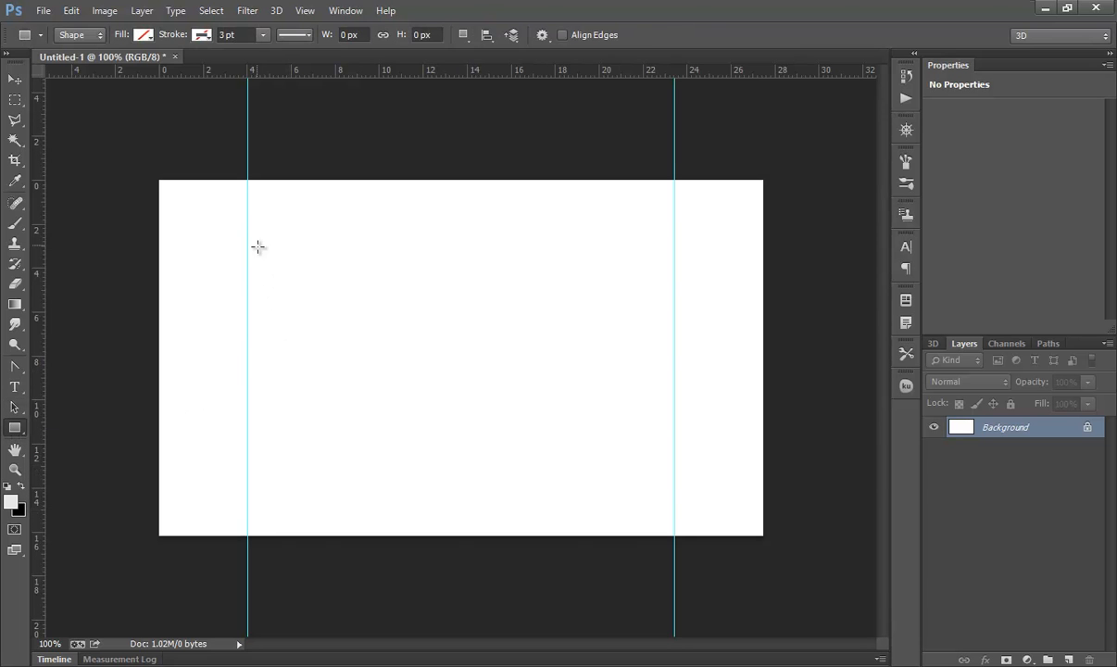
{"action": "left_click_drag", "start_coordinate": [246, 228], "coordinate": [674, 298]}
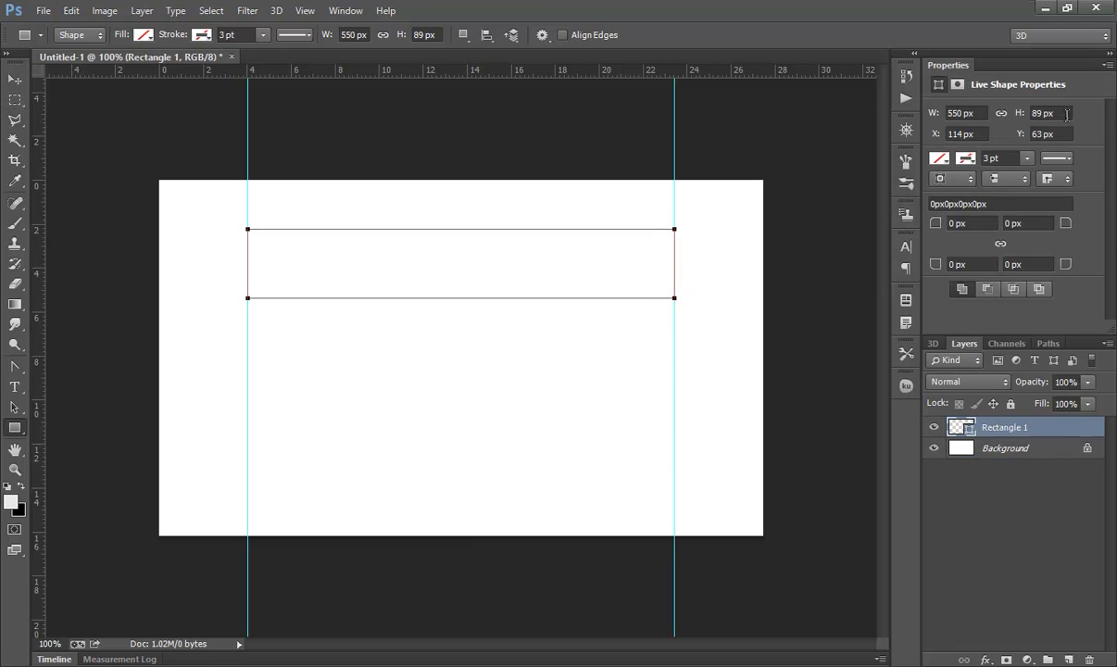
Step: Set the rectangle's height to 99 px and width to 551 px
{"action": "left_click_drag", "start_coordinate": [1066, 115], "coordinate": [1015, 114]}
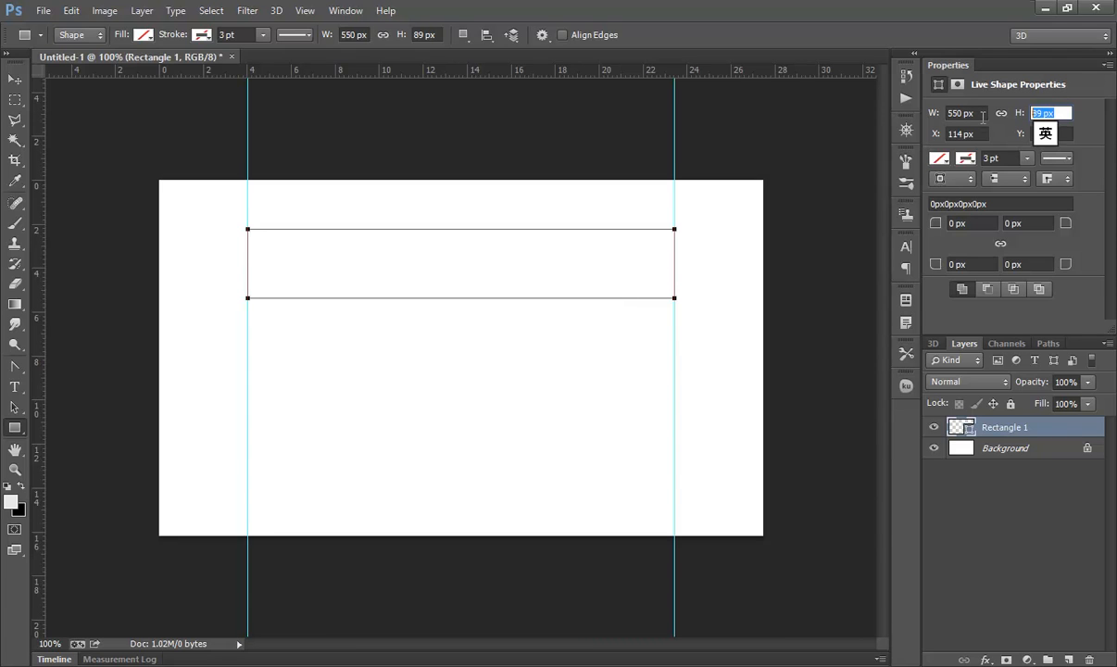
{"action": "type", "text": "99"}
{"action": "key", "text": "Return"}
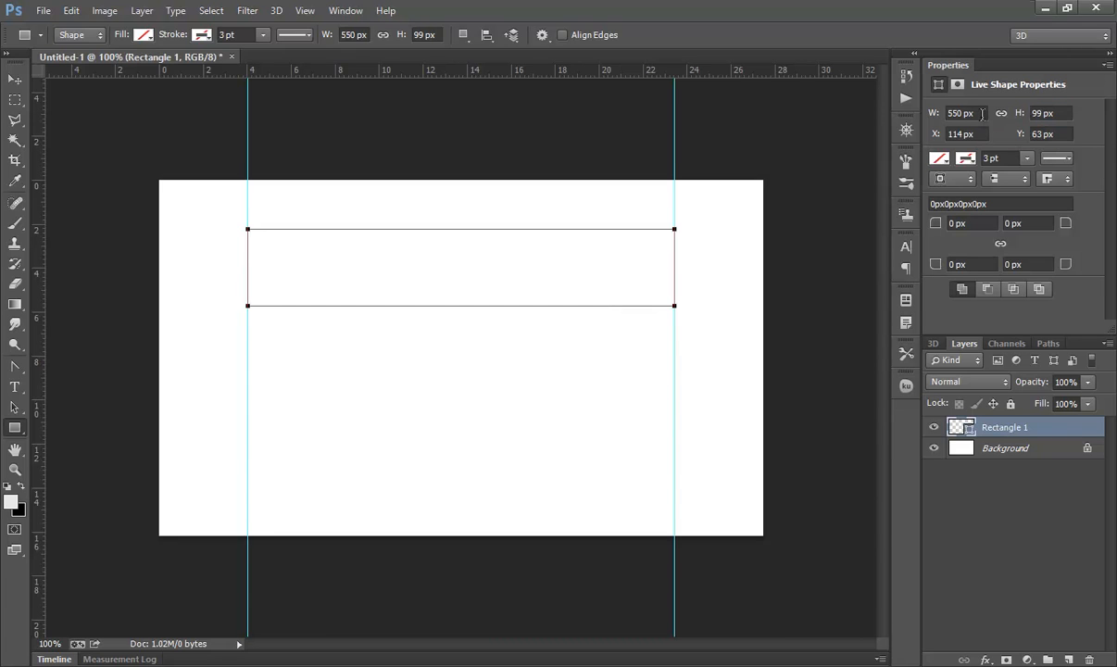
{"action": "left_click", "coordinate": [960, 113]}
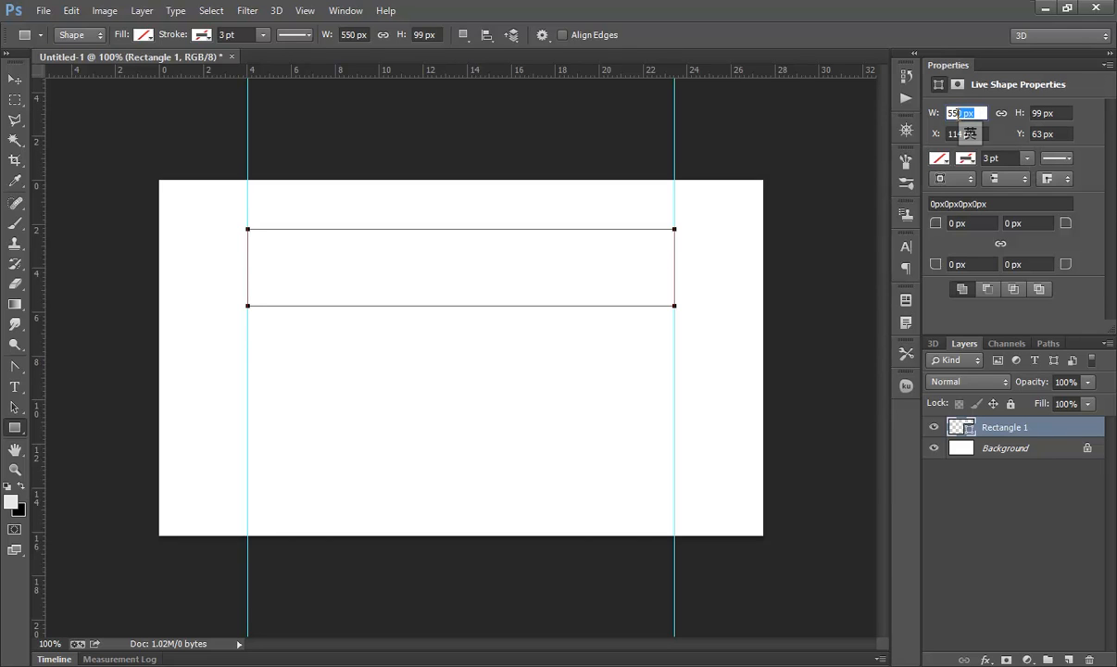
{"action": "type", "text": "551"}
{"action": "key", "text": "Return"}
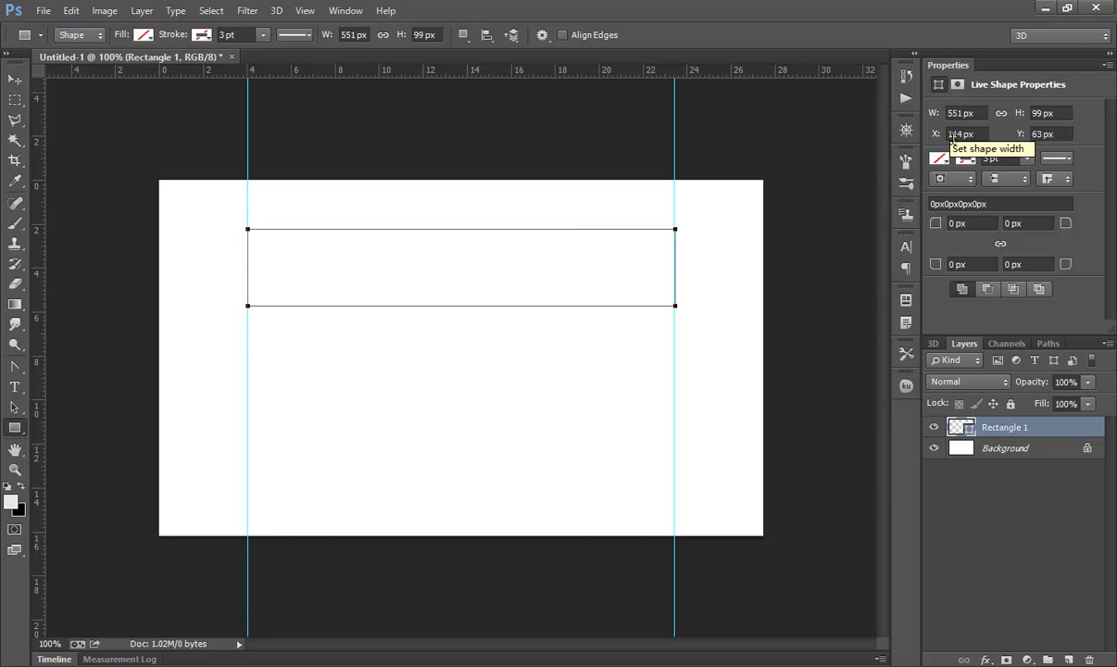
Step: Set the rectangle's fill colour to white
{"action": "left_click", "coordinate": [145, 40]}
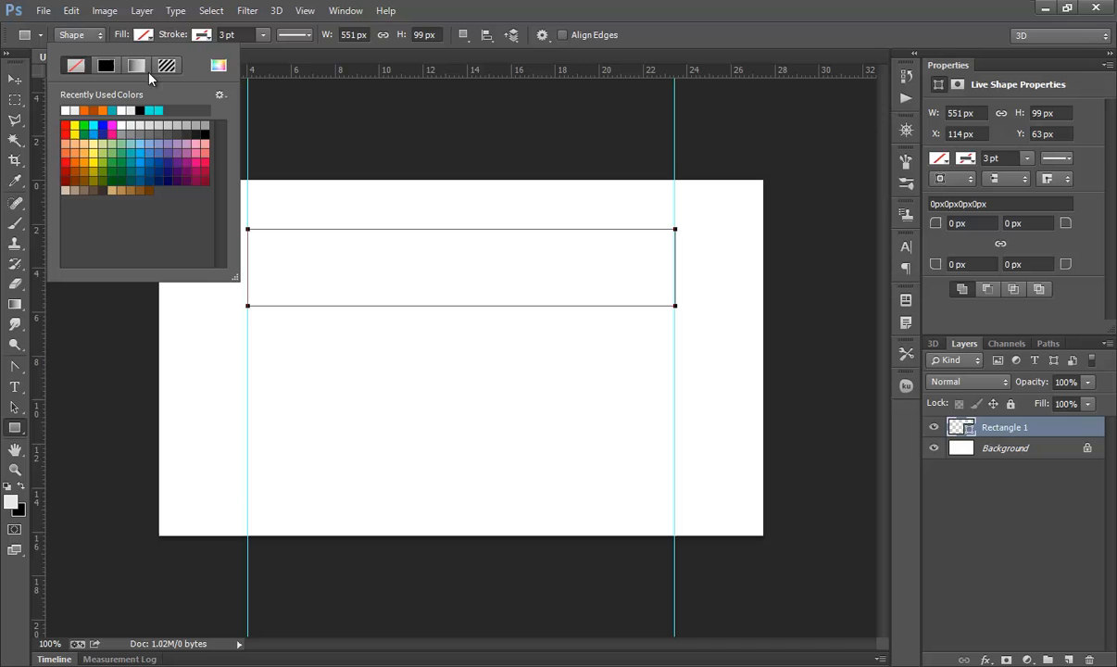
{"action": "left_click", "coordinate": [120, 125]}
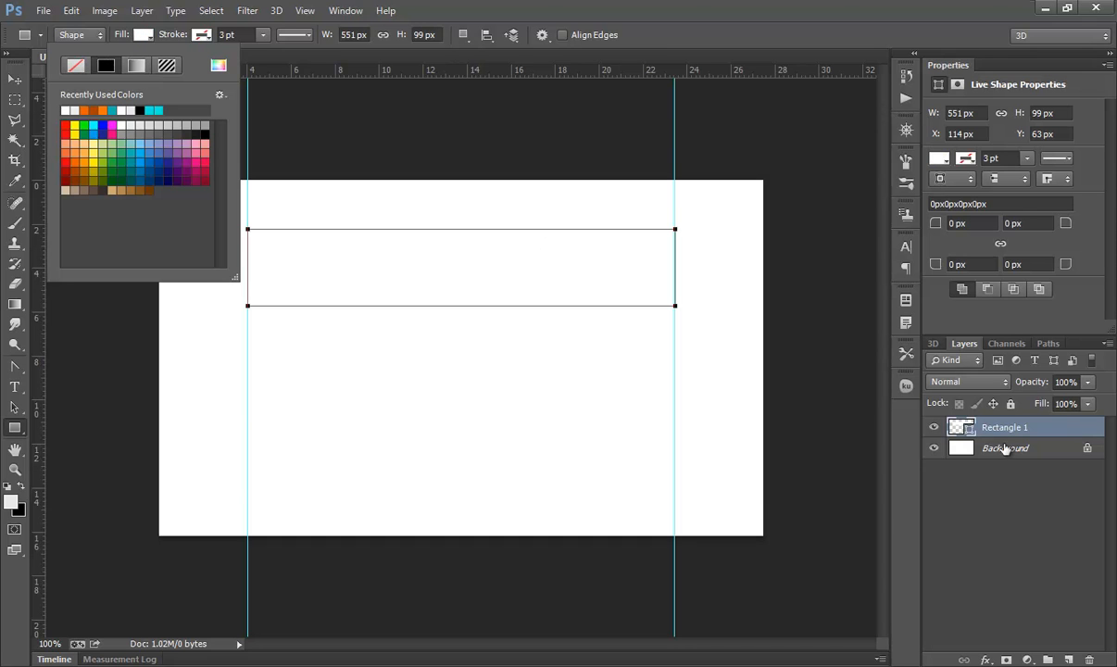
Step: Pick a light grey foreground colour and fill the Background layer with it
{"action": "left_click", "coordinate": [945, 448]}
{"action": "left_click", "coordinate": [13, 500]}
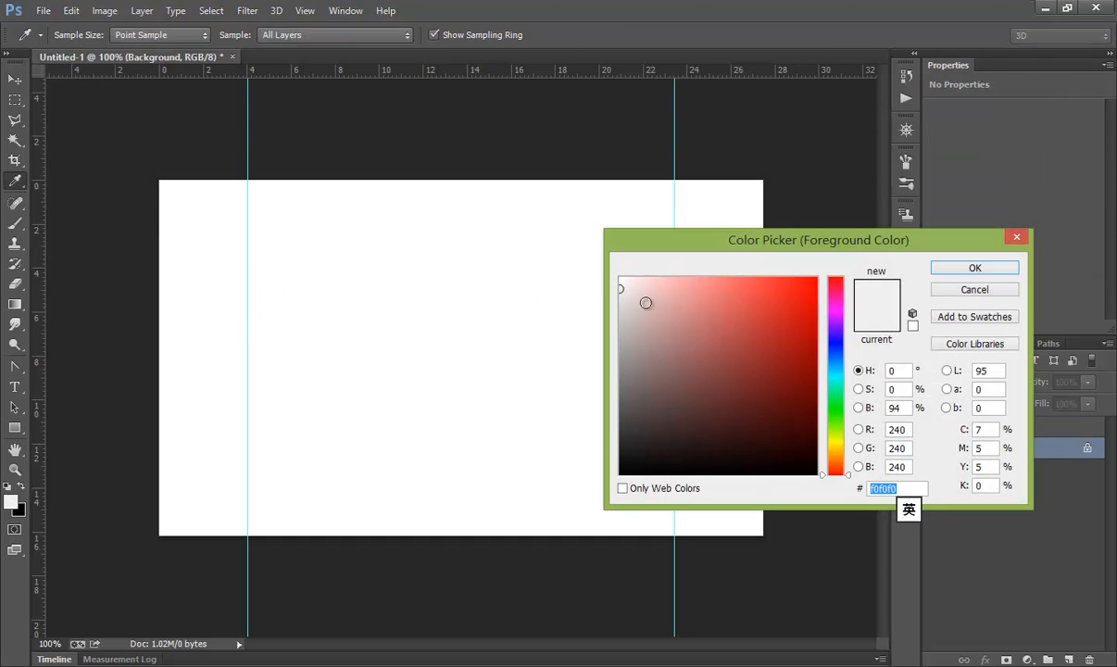
{"action": "left_click", "coordinate": [617, 304]}
{"action": "left_click", "coordinate": [973, 268]}
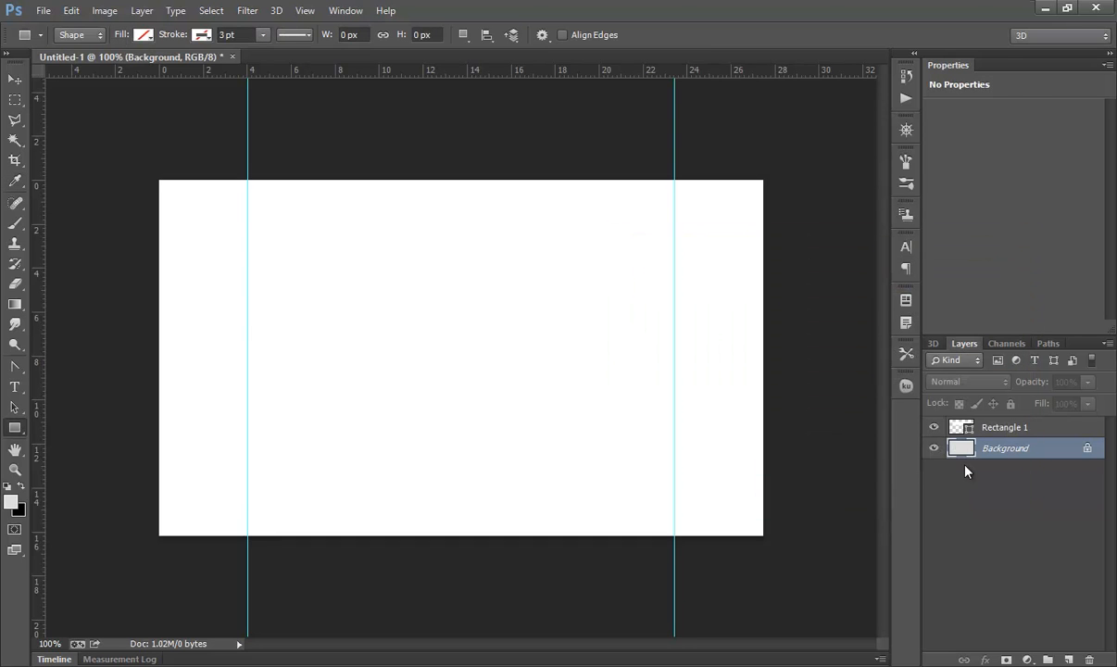
{"action": "key", "text": "alt+BackSpace"}
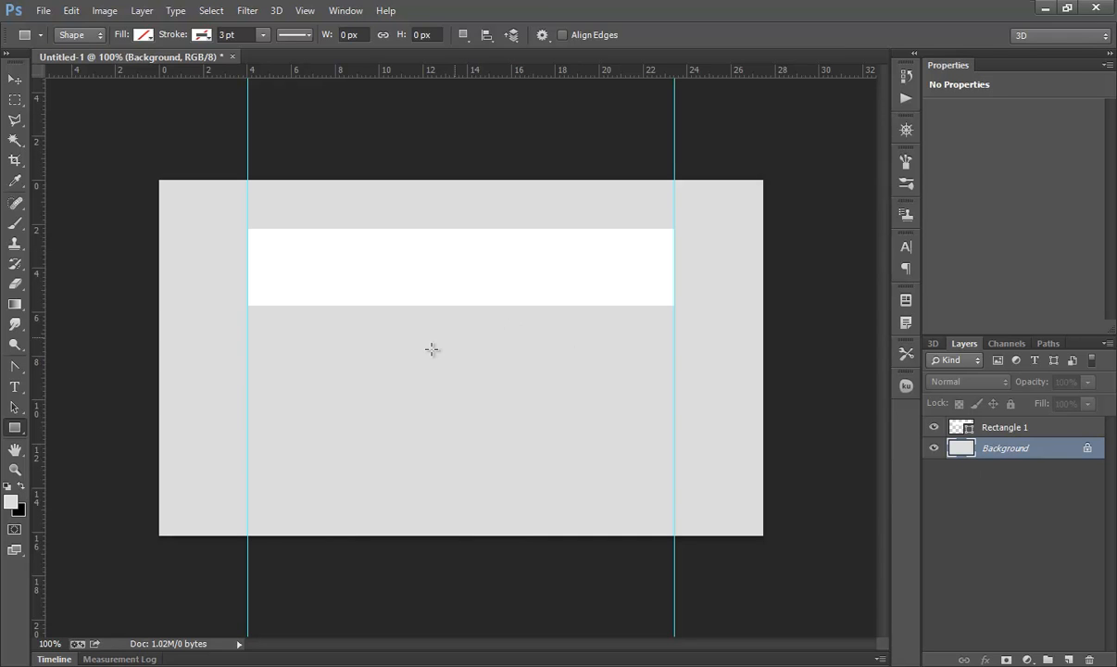
Step: Create a 99 × 99 px square on the canvas and fill it teal
{"action": "left_click", "coordinate": [424, 421]}
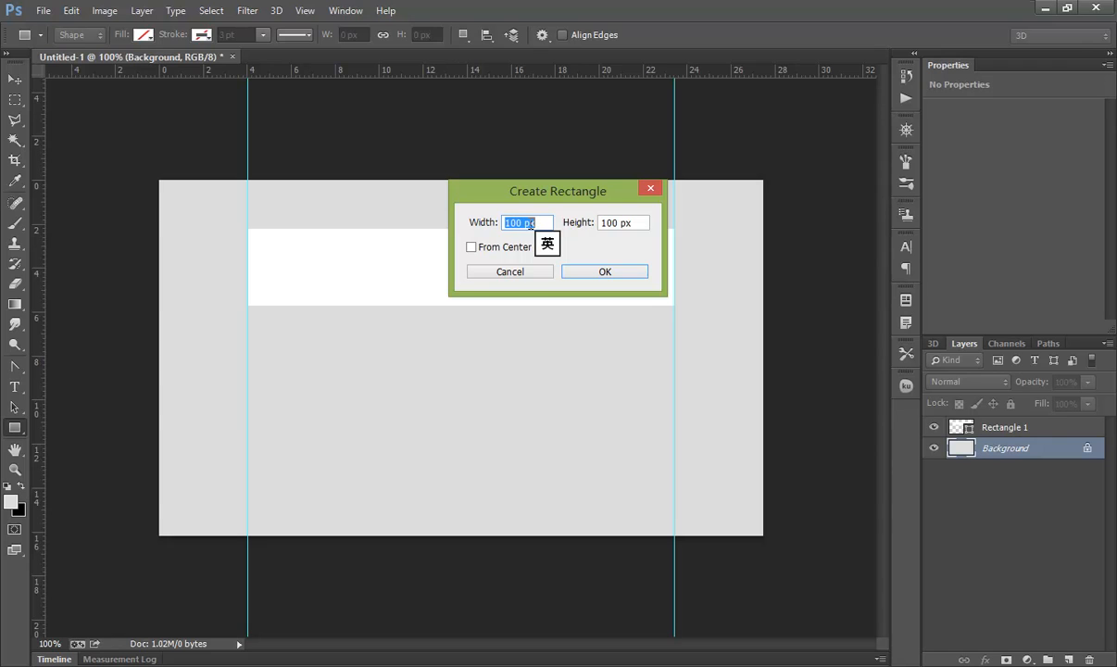
{"action": "left_click_drag", "start_coordinate": [524, 199], "coordinate": [339, 336]}
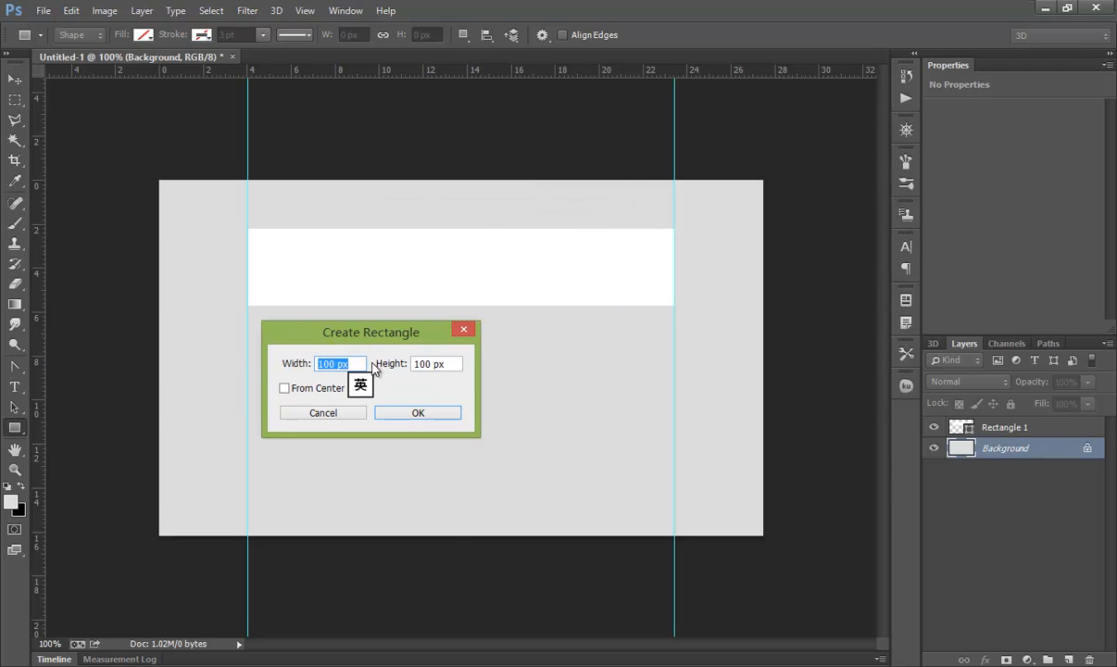
{"action": "type", "text": "99"}
{"action": "key", "text": "Tab"}
{"action": "type", "text": "99"}
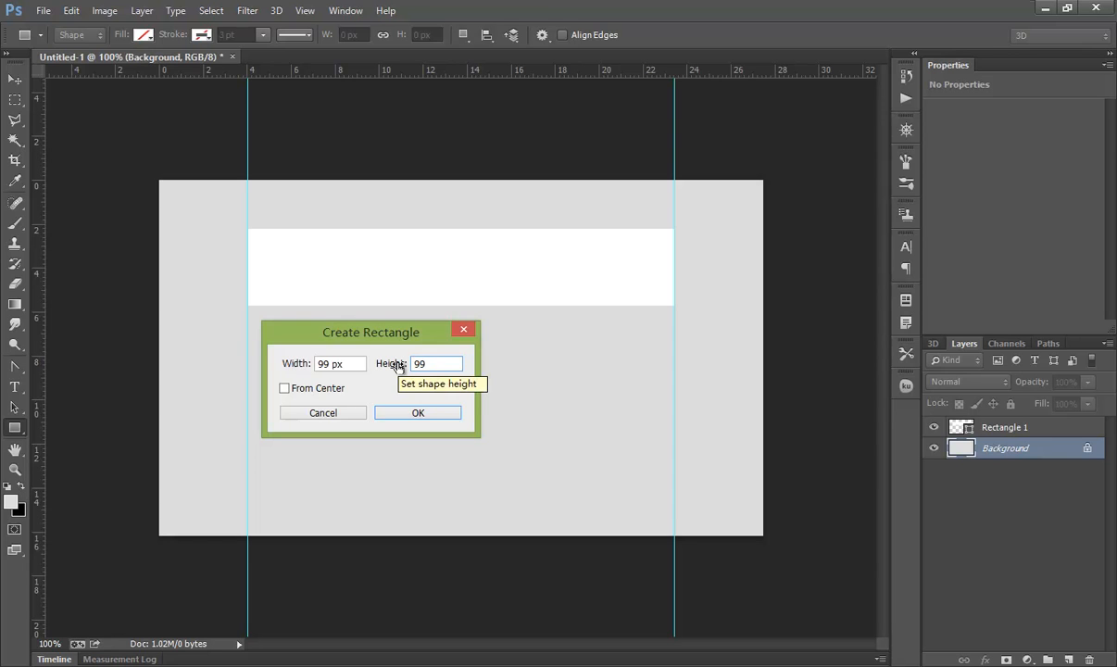
{"action": "key", "text": "Return"}
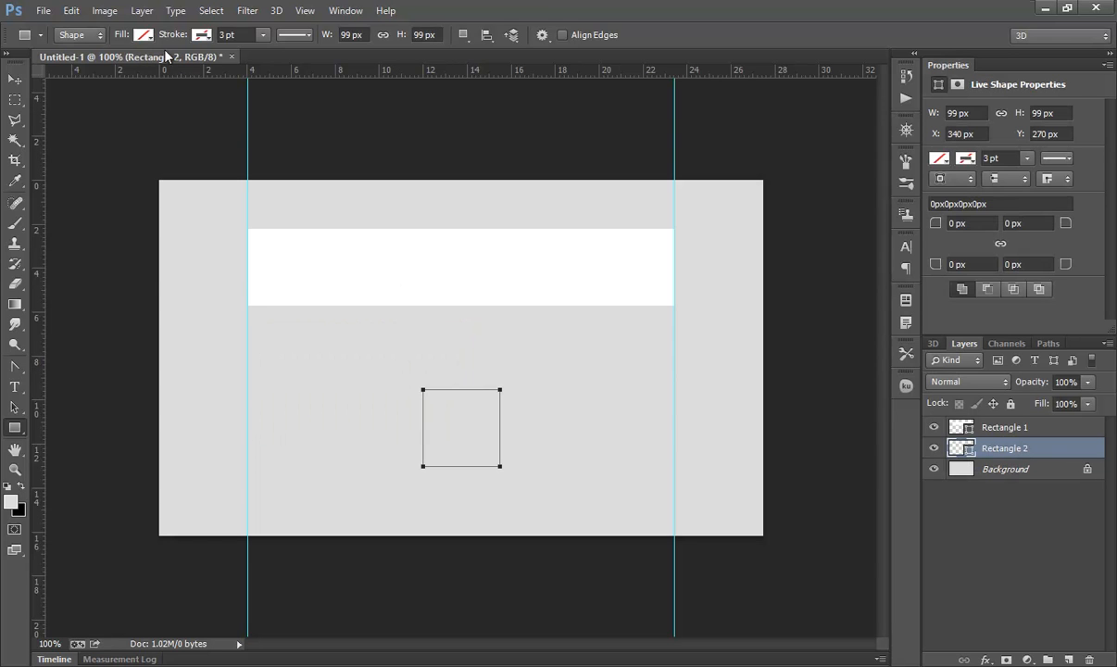
{"action": "left_click", "coordinate": [143, 35]}
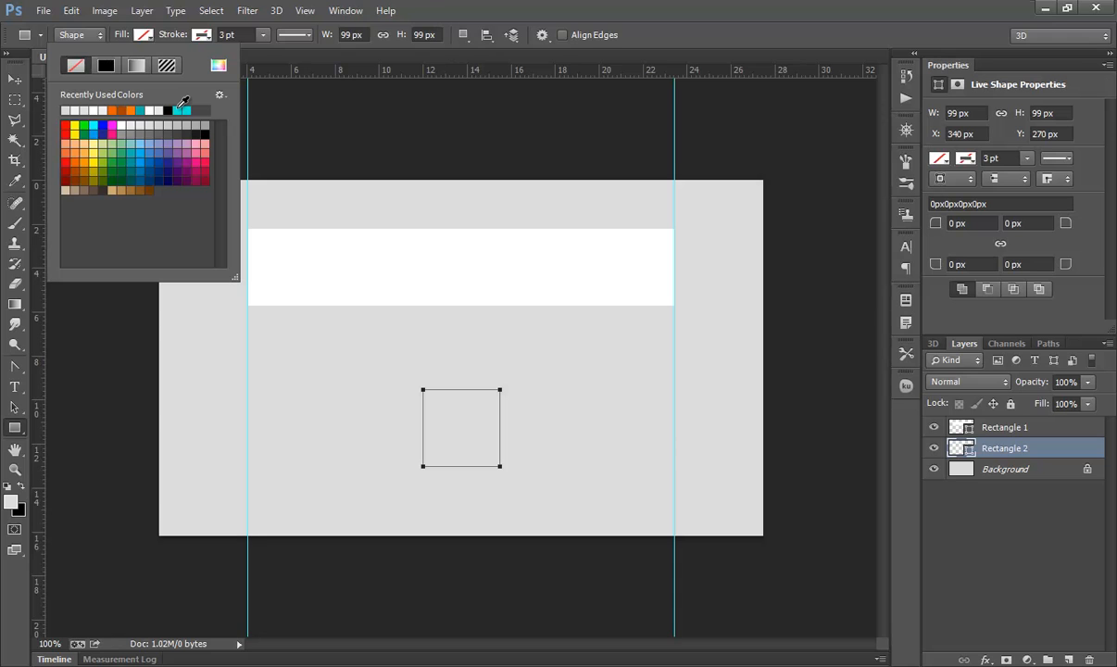
{"action": "left_click", "coordinate": [139, 110]}
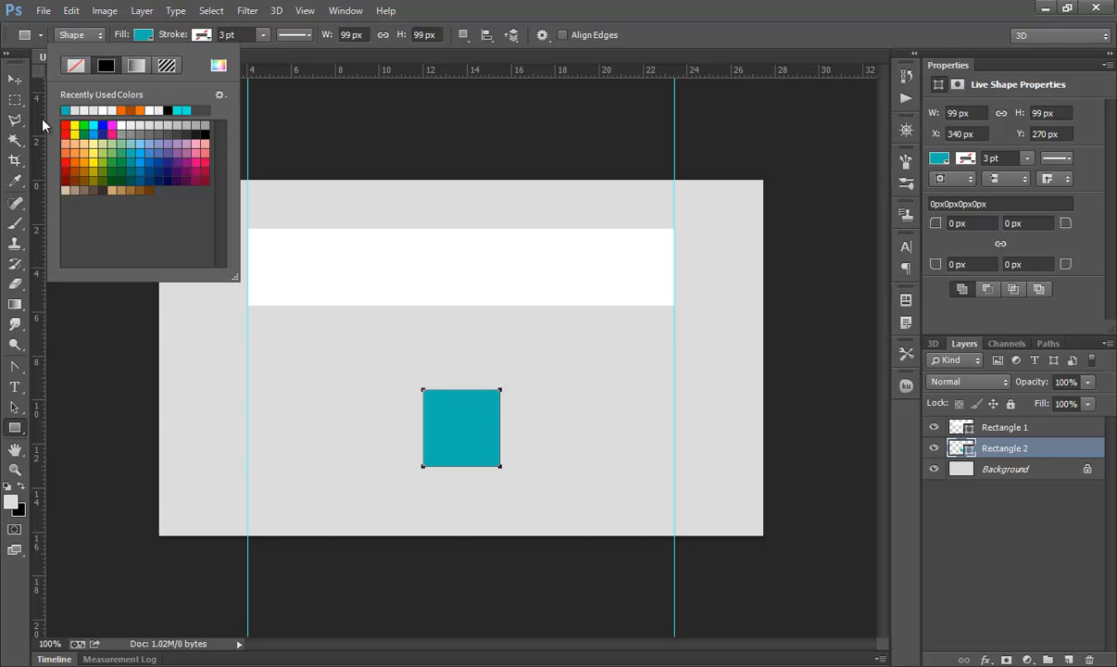
Step: Move the teal square into the centre of the white bar and stack its layer above the bar
{"action": "left_click", "coordinate": [15, 79]}
{"action": "key", "text": "a"}
{"action": "left_click_drag", "start_coordinate": [459, 446], "coordinate": [498, 288]}
{"action": "left_click_drag", "start_coordinate": [963, 449], "coordinate": [959, 420]}
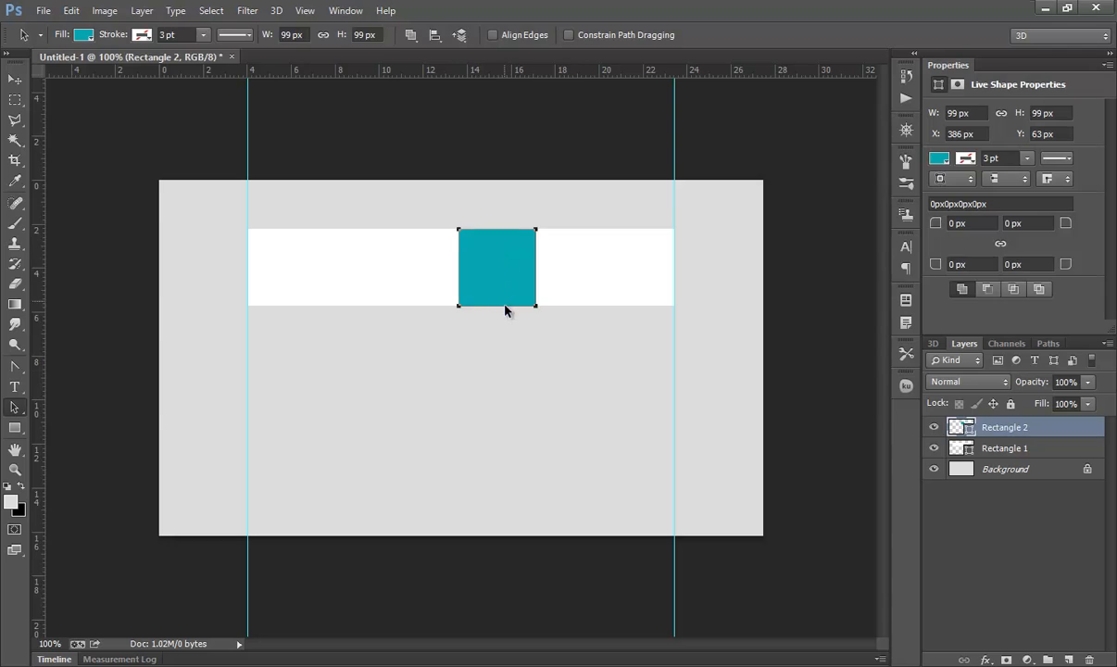
{"action": "left_click", "coordinate": [506, 309]}
{"action": "left_click", "coordinate": [612, 269]}
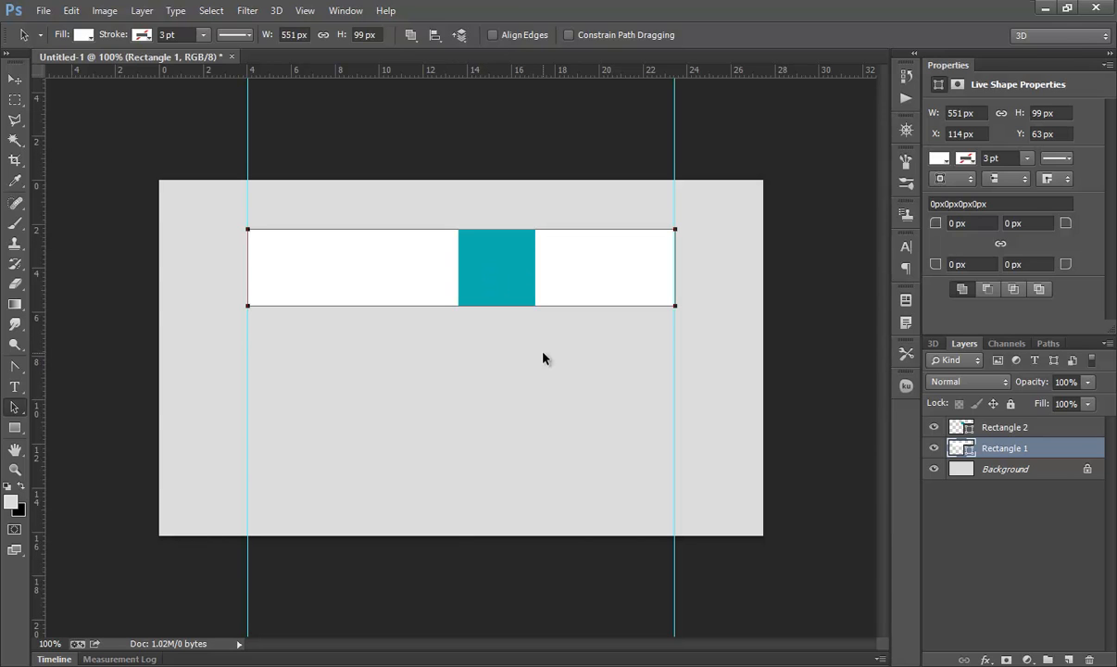
{"action": "left_click", "coordinate": [524, 329]}
{"action": "left_click", "coordinate": [511, 280]}
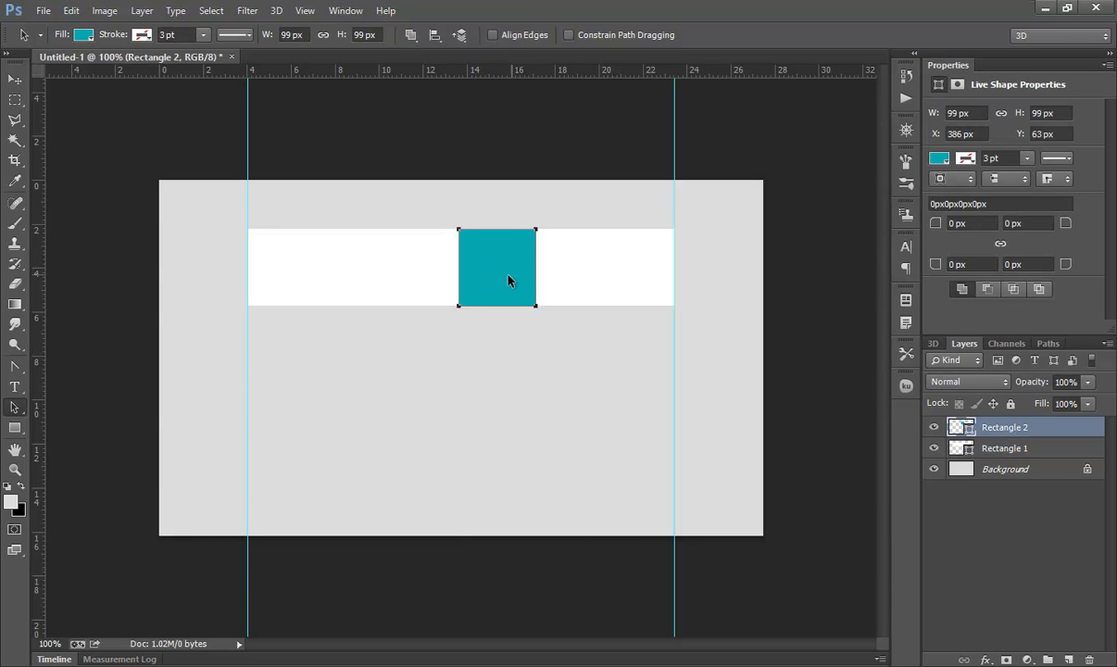
Step: Draw a magnifying-glass custom shape about 36 × 33 px over the teal square
{"action": "right_click", "coordinate": [14, 429]}
{"action": "left_click", "coordinate": [92, 500]}
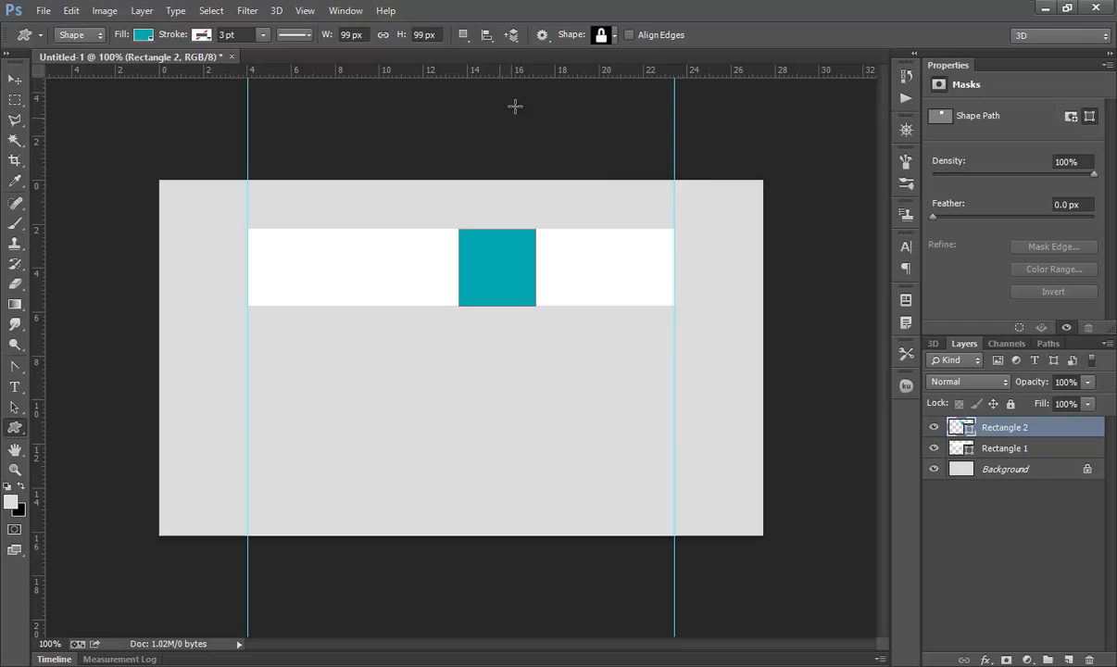
{"action": "left_click", "coordinate": [613, 36]}
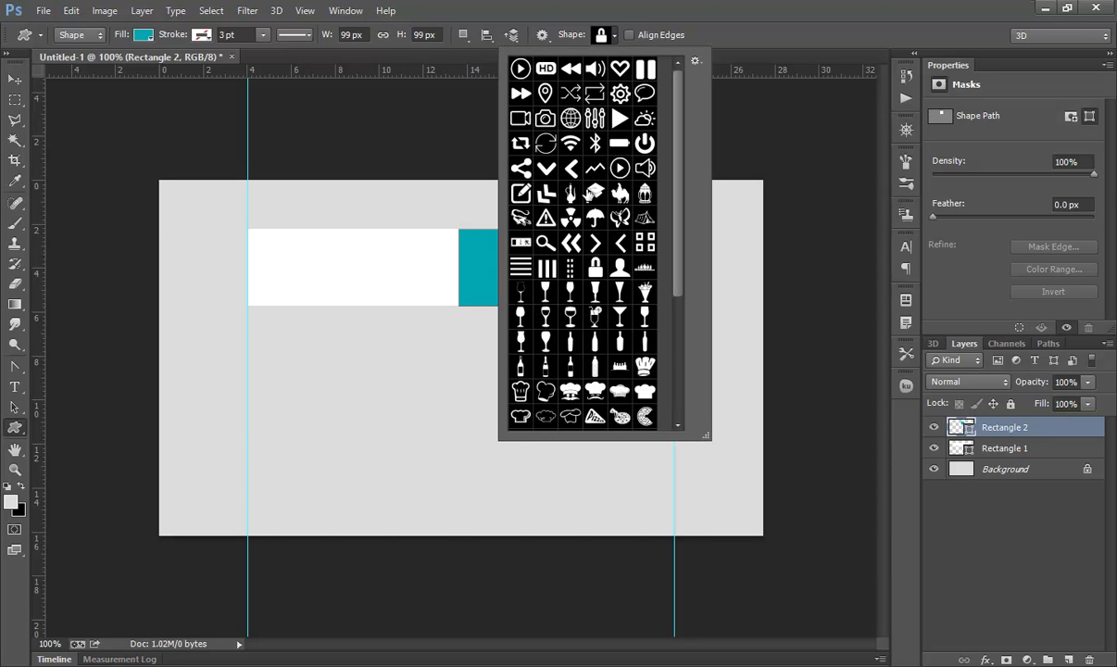
{"action": "double_click", "coordinate": [546, 244]}
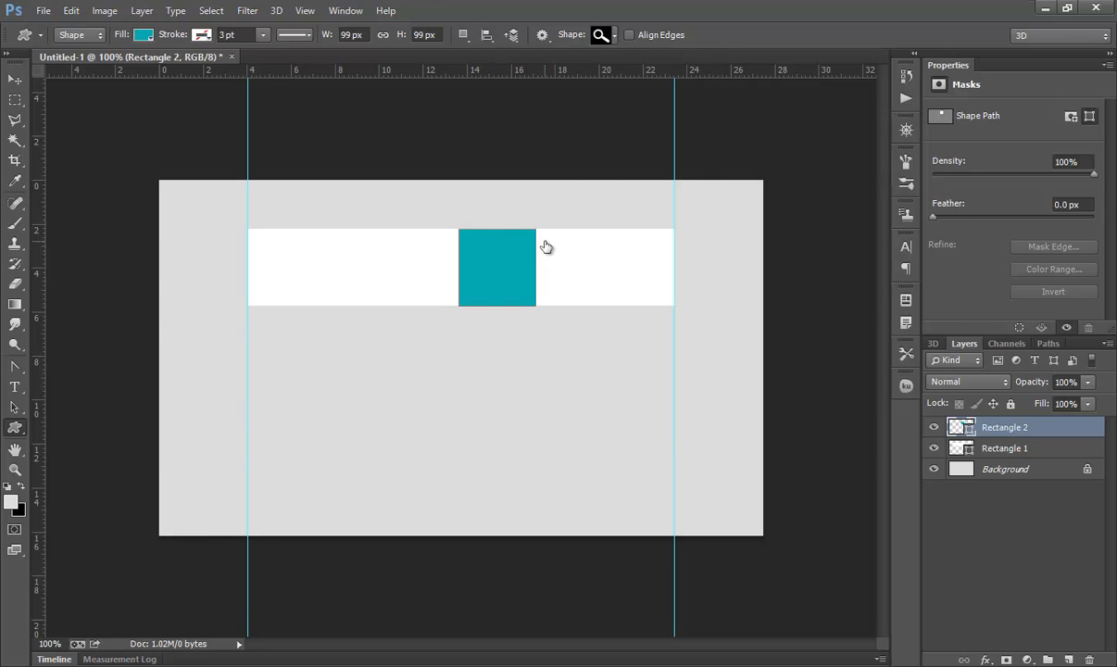
{"action": "left_click_drag", "start_coordinate": [485, 257], "coordinate": [515, 291]}
Step: Transform the magnifier icon and centre it inside the teal square
{"action": "key", "text": "ctrl+t"}
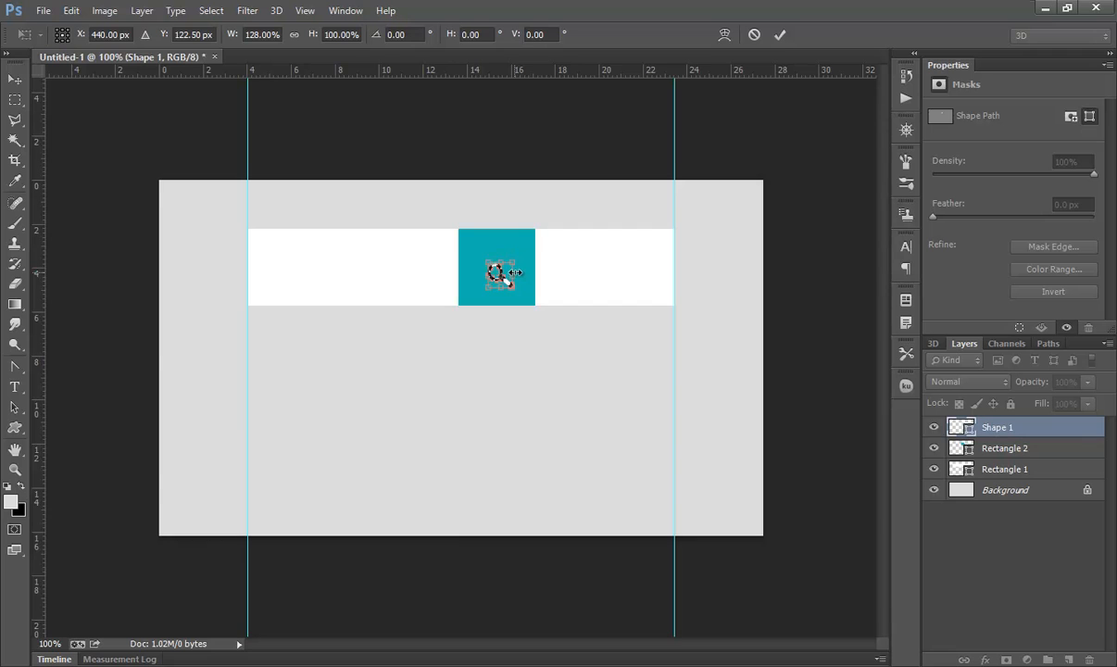
{"action": "left_click_drag", "start_coordinate": [517, 273], "coordinate": [520, 272]}
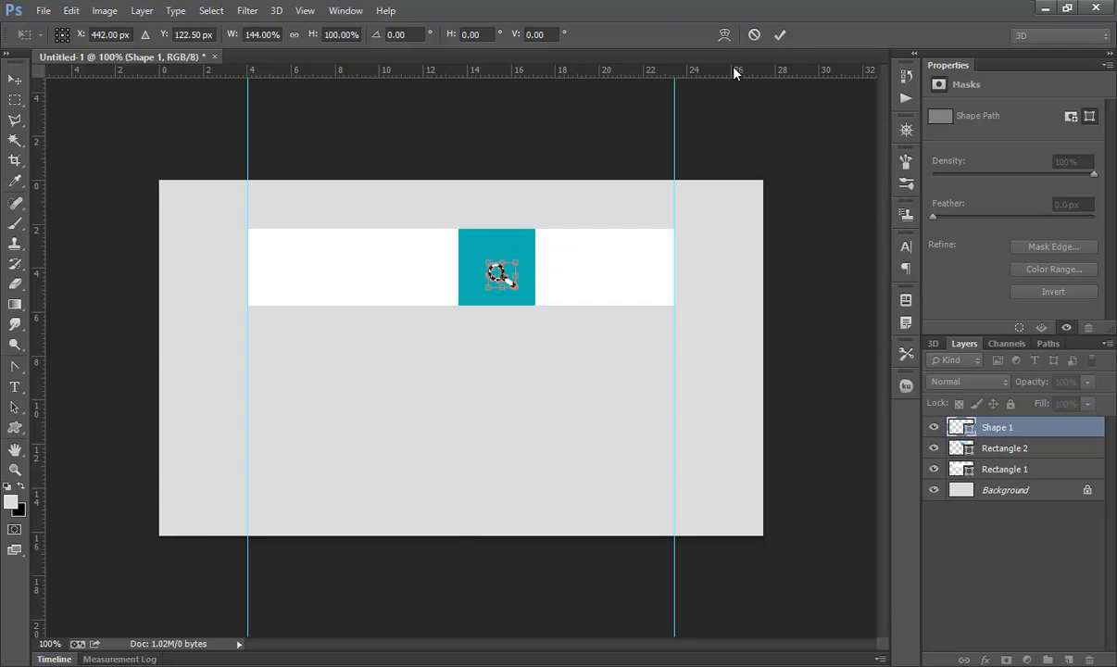
{"action": "left_click", "coordinate": [779, 35]}
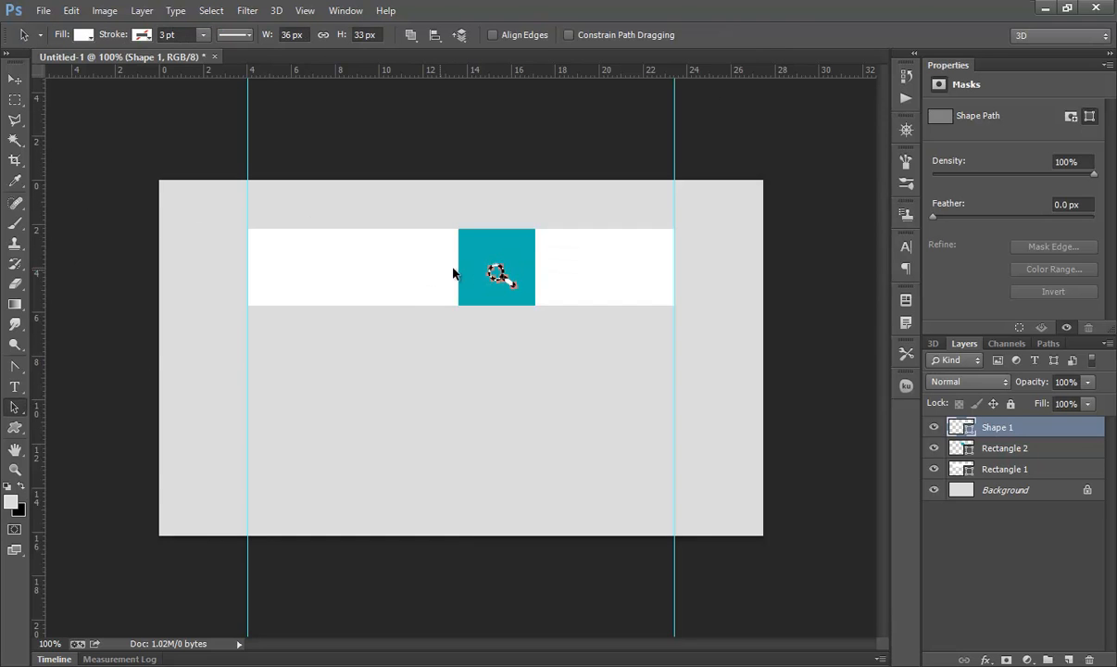
{"action": "left_click_drag", "start_coordinate": [498, 270], "coordinate": [491, 264]}
{"action": "key", "text": "Return"}
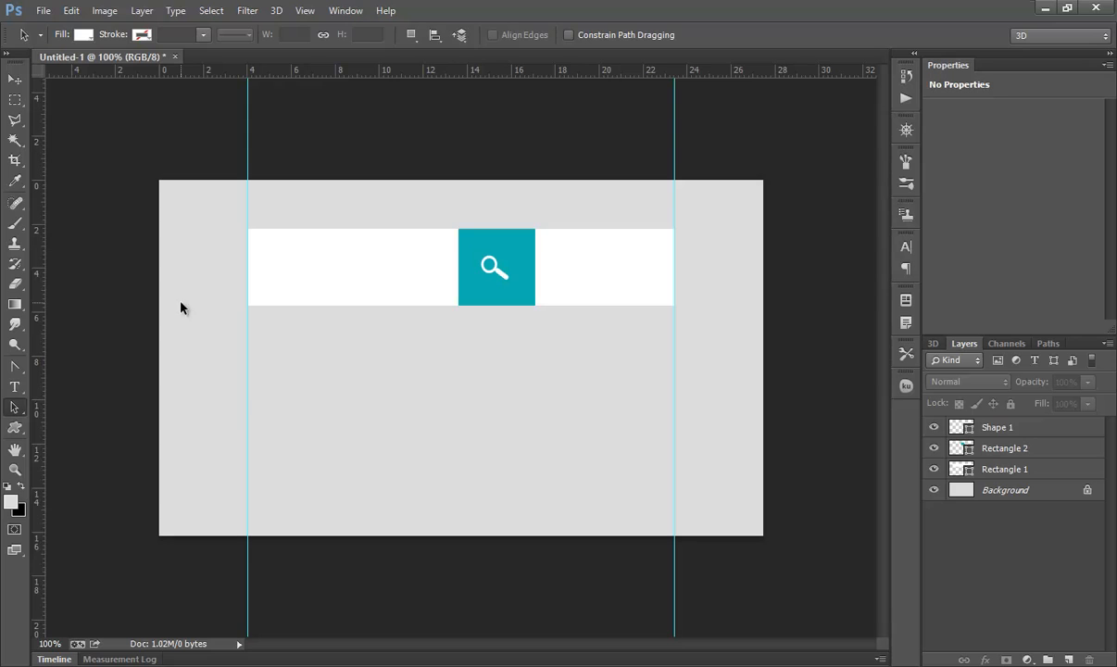
Step: Shorten the white bar to 273 px so it ends at the teal square's left edge
{"action": "left_click", "coordinate": [355, 262]}
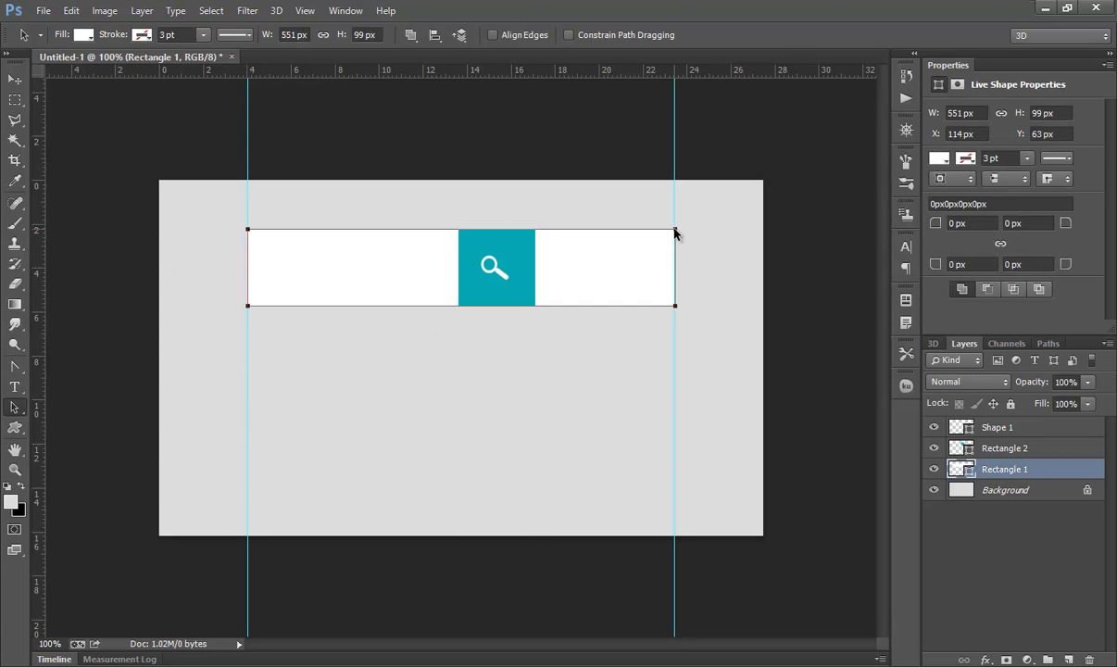
{"action": "key", "text": "ctrl+t"}
{"action": "left_click_drag", "start_coordinate": [676, 270], "coordinate": [459, 269]}
{"action": "left_click", "coordinate": [780, 34]}
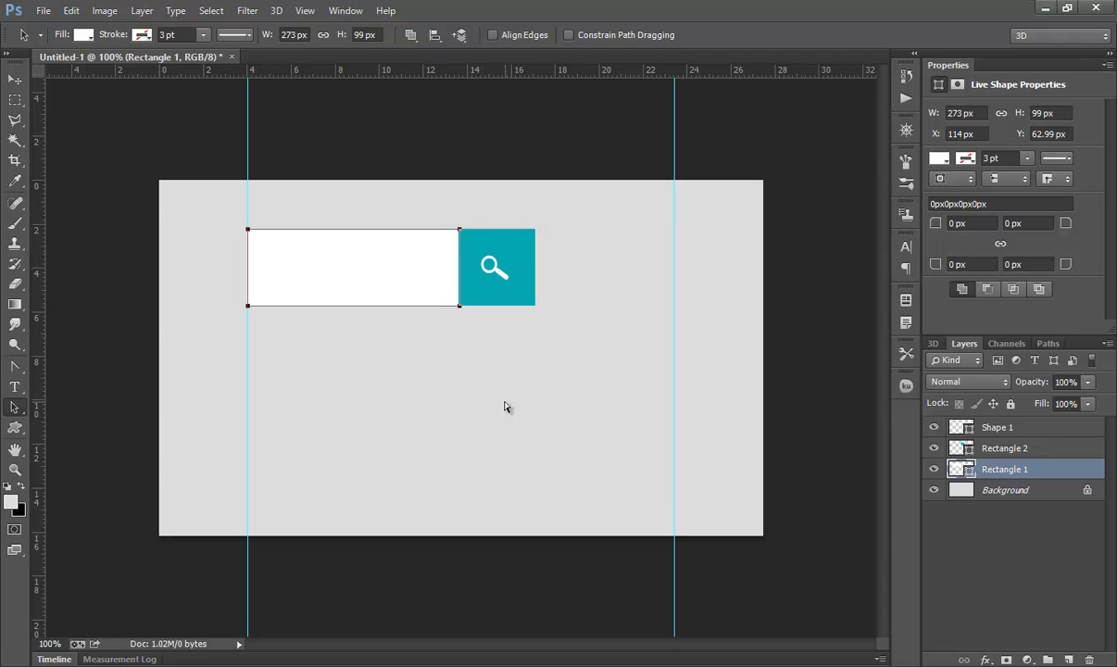
Step: Duplicate the shortened bar and nudge the copy right to the other side of the teal square
{"action": "key", "text": "ctrl+j"}
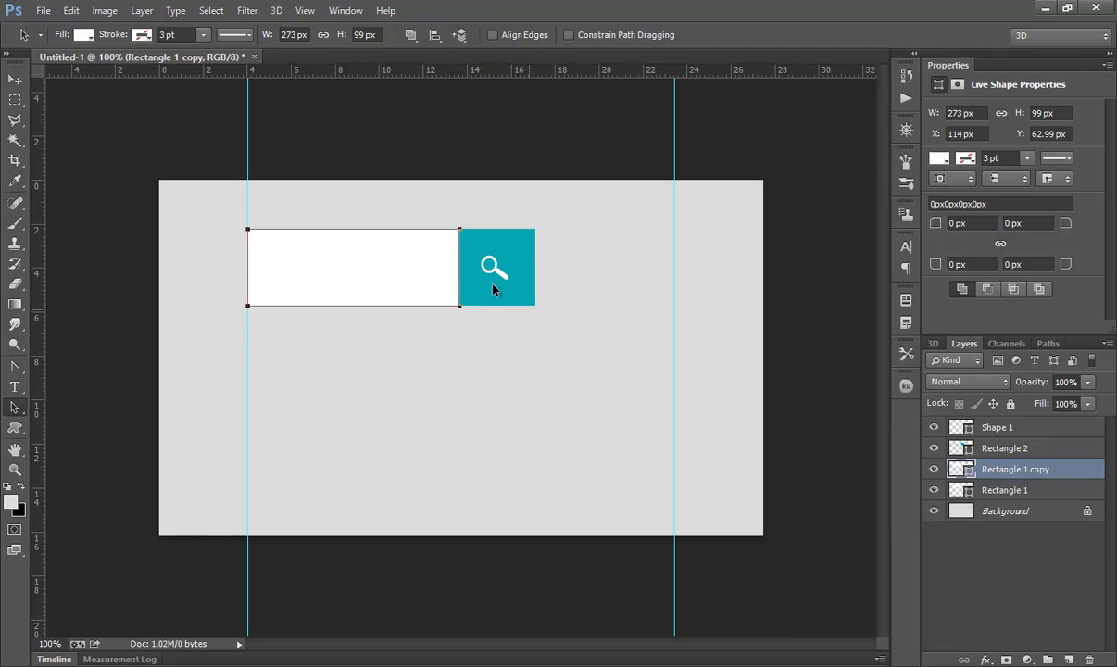
{"action": "key", "text": "shift+Right"}
{"action": "key", "text": "shift+Right"}
{"action": "key", "text": "shift+Right"}
{"action": "key", "text": "shift+Right"}
{"action": "key", "text": "shift+Right"}
{"action": "key", "text": "shift+Right"}
{"action": "key", "text": "shift+Right"}
{"action": "key", "text": "shift+Right"}
{"action": "key", "text": "shift+Right"}
{"action": "key", "text": "shift+Right"}
{"action": "key", "text": "shift+Right"}
{"action": "key", "text": "shift+Right"}
{"action": "key", "text": "shift+Right"}
{"action": "key", "text": "shift+Right"}
{"action": "key", "text": "shift+Right"}
{"action": "key", "text": "shift+Right"}
{"action": "key", "text": "shift+Right"}
{"action": "key", "text": "shift+Right"}
{"action": "key", "text": "shift+Right"}
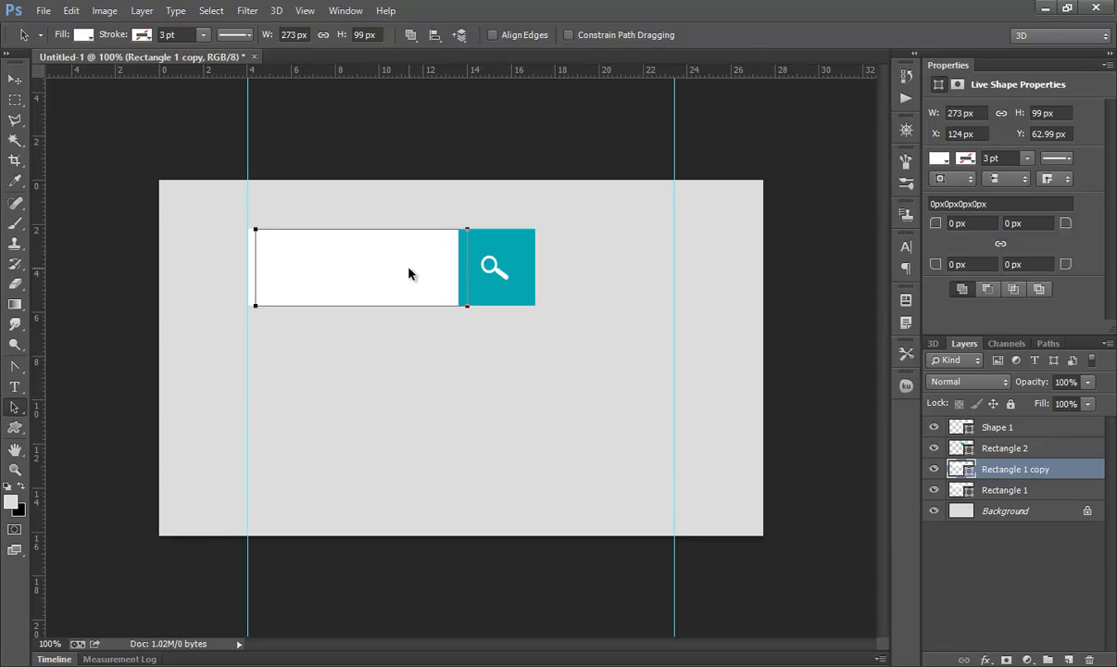
{"action": "key", "text": "shift+Right"}
{"action": "key", "text": "shift+Right"}
{"action": "key", "text": "shift+Right"}
{"action": "key", "text": "shift+Right"}
{"action": "key", "text": "shift+Right"}
{"action": "key", "text": "shift+Right"}
{"action": "key", "text": "shift+Right"}
{"action": "key", "text": "shift+Right"}
{"action": "key", "text": "shift+Right"}
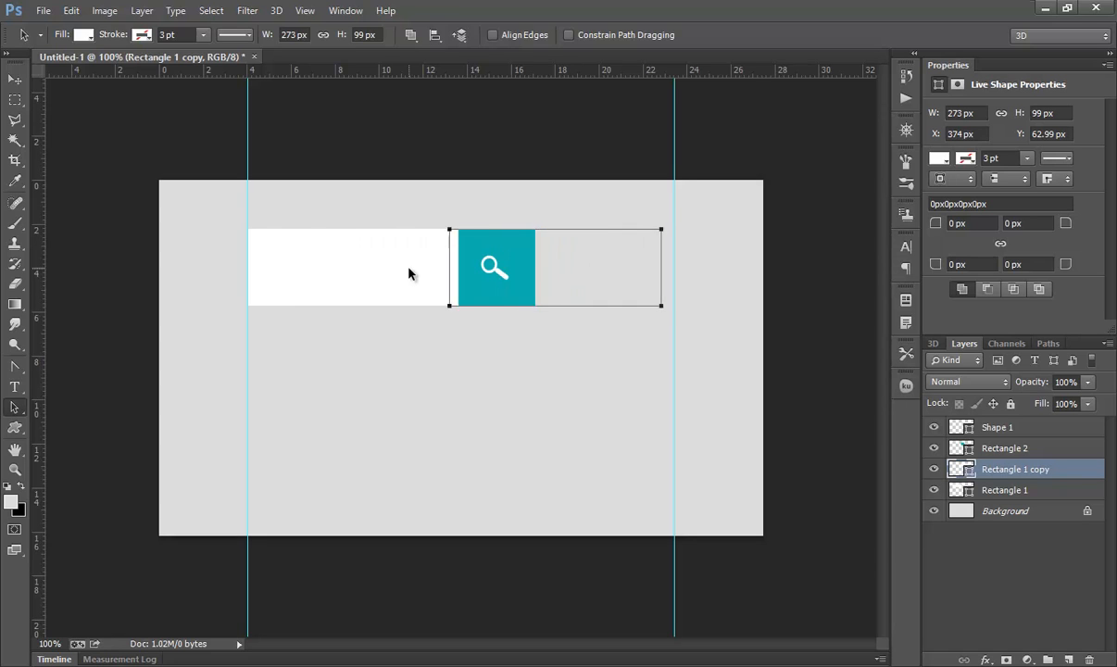
Step: Set the copied bar's fill colour to orange
{"action": "left_click", "coordinate": [85, 35]}
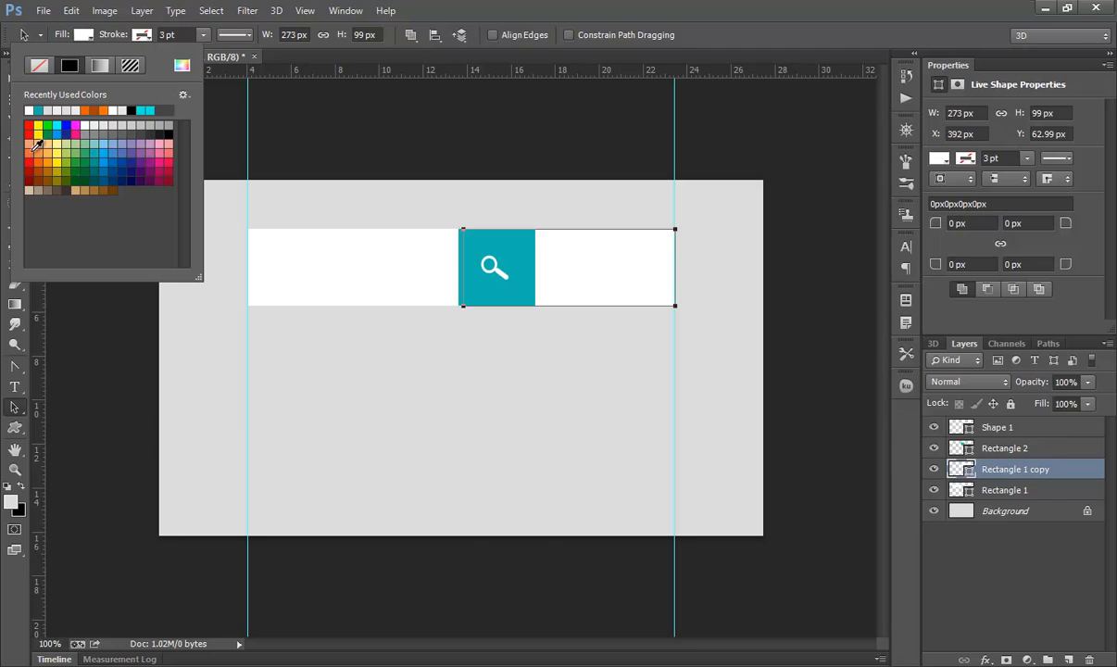
{"action": "left_click", "coordinate": [38, 145]}
{"action": "left_click", "coordinate": [510, 342]}
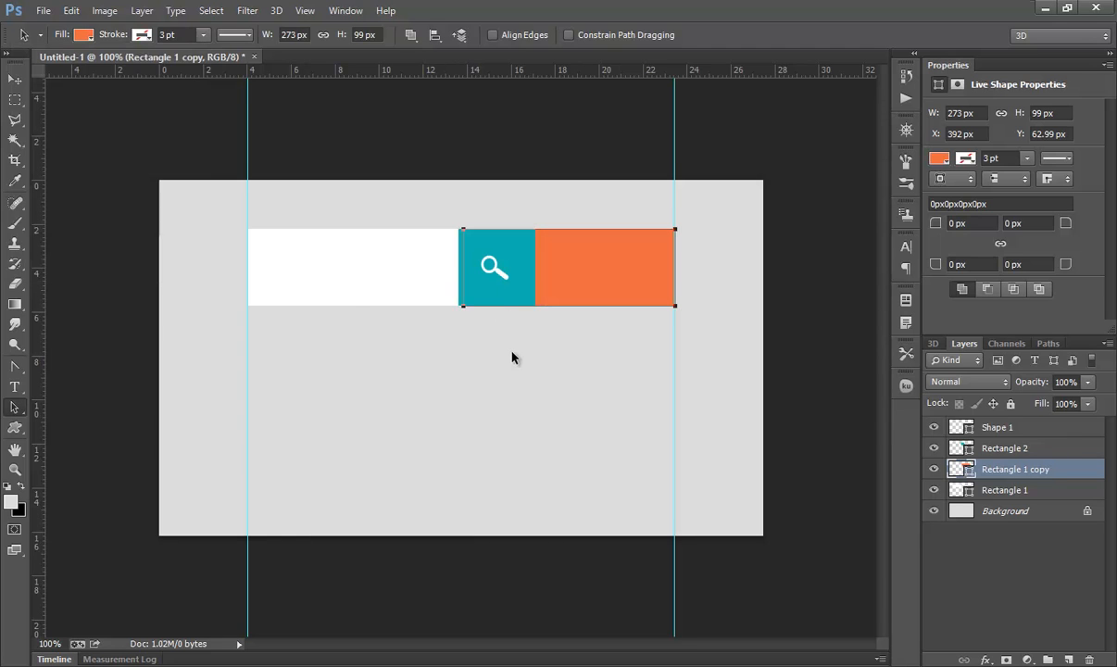
Step: Create a 33 × 33 px person custom shape inside the orange bar segment
{"action": "left_click", "coordinate": [519, 356]}
{"action": "left_click_drag", "start_coordinate": [14, 427], "coordinate": [122, 502]}
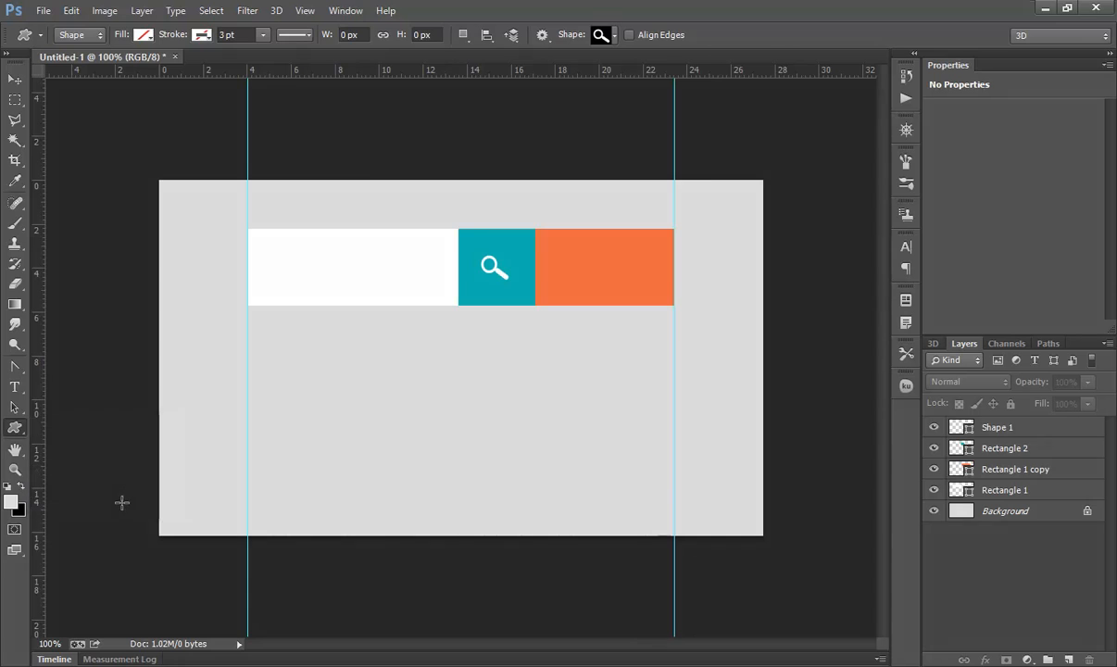
{"action": "left_click", "coordinate": [615, 39]}
{"action": "left_click", "coordinate": [620, 269]}
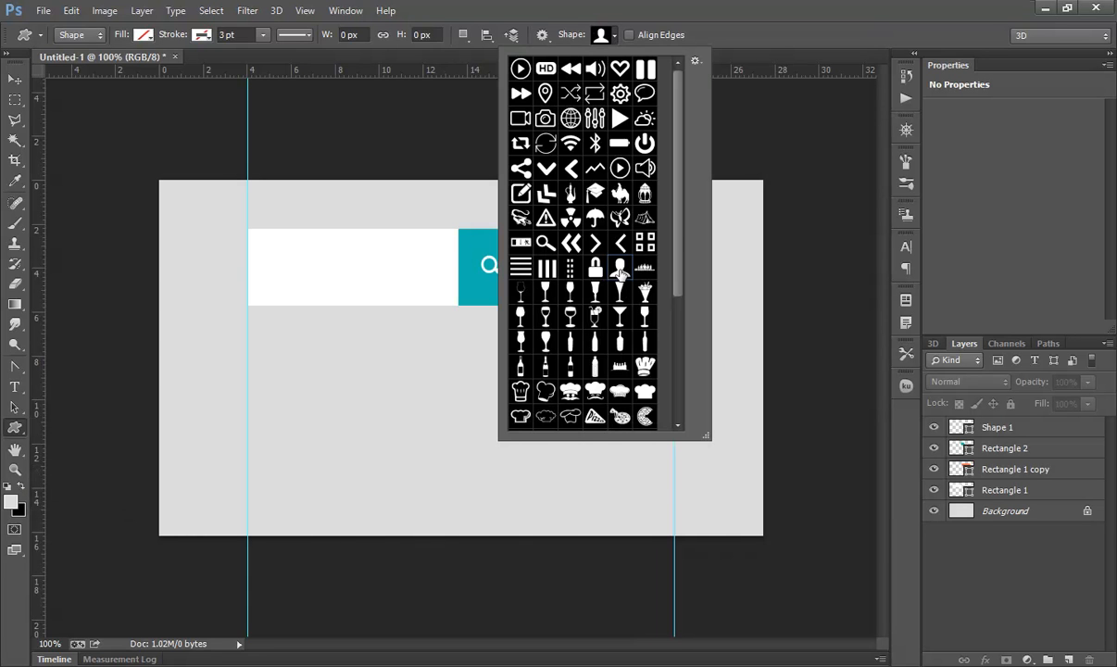
{"action": "key", "text": "Return"}
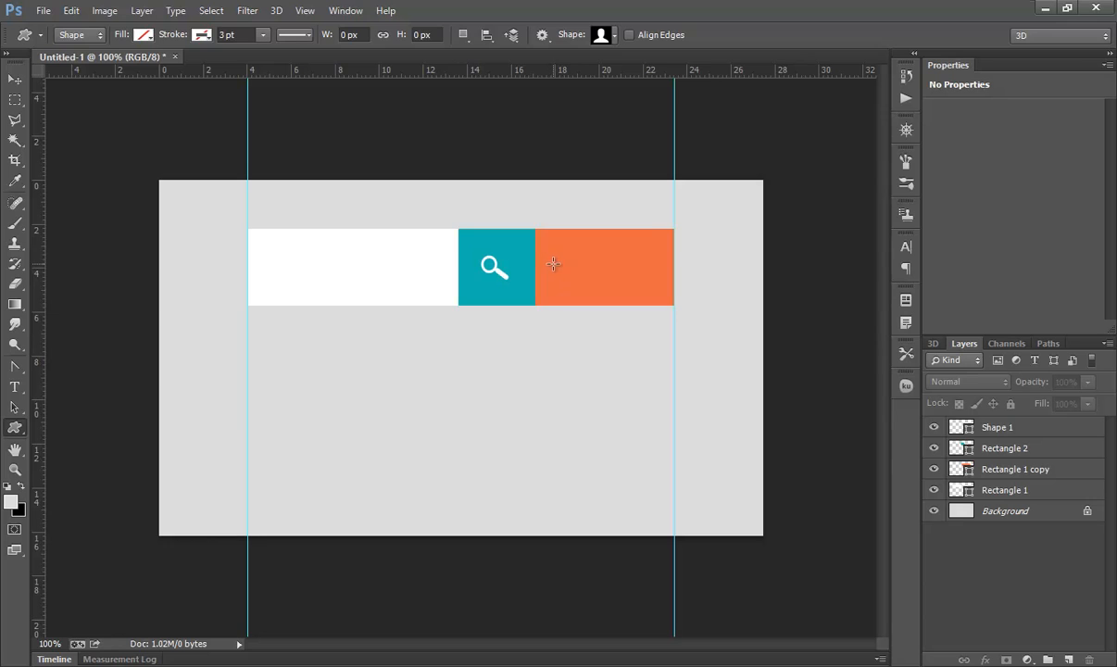
{"action": "left_click", "coordinate": [554, 265]}
{"action": "type", "text": "33"}
{"action": "key", "text": "Tab"}
{"action": "type", "text": "33"}
{"action": "left_click", "coordinate": [582, 291]}
Step: Fill the person icon white and centre it in the orange segment
{"action": "left_click", "coordinate": [142, 34]}
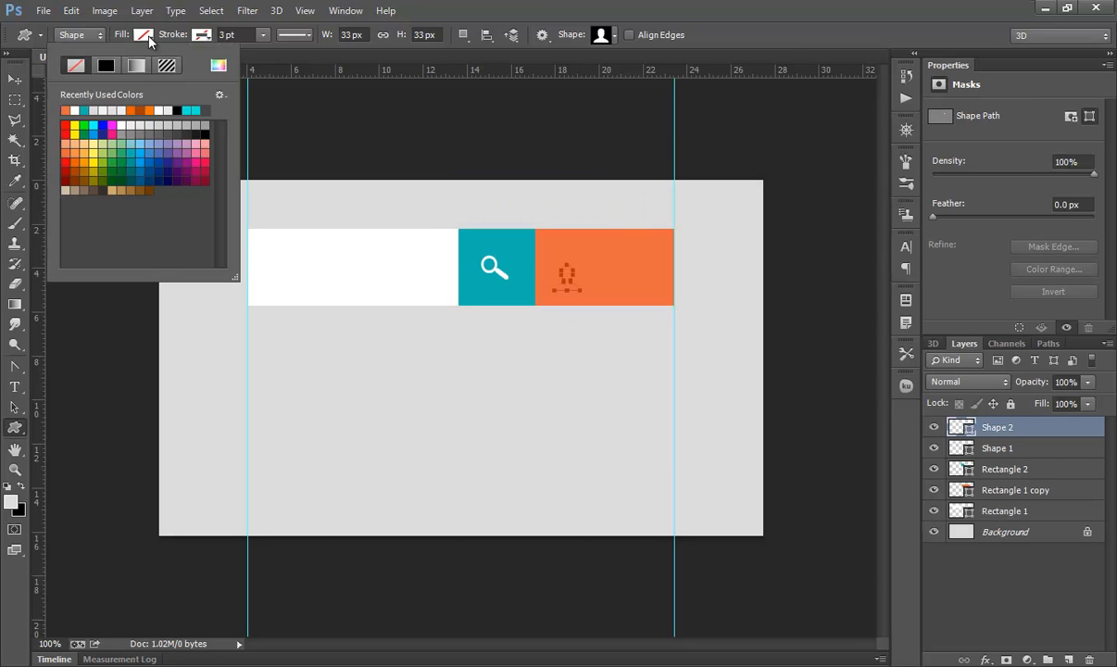
{"action": "left_click", "coordinate": [75, 111]}
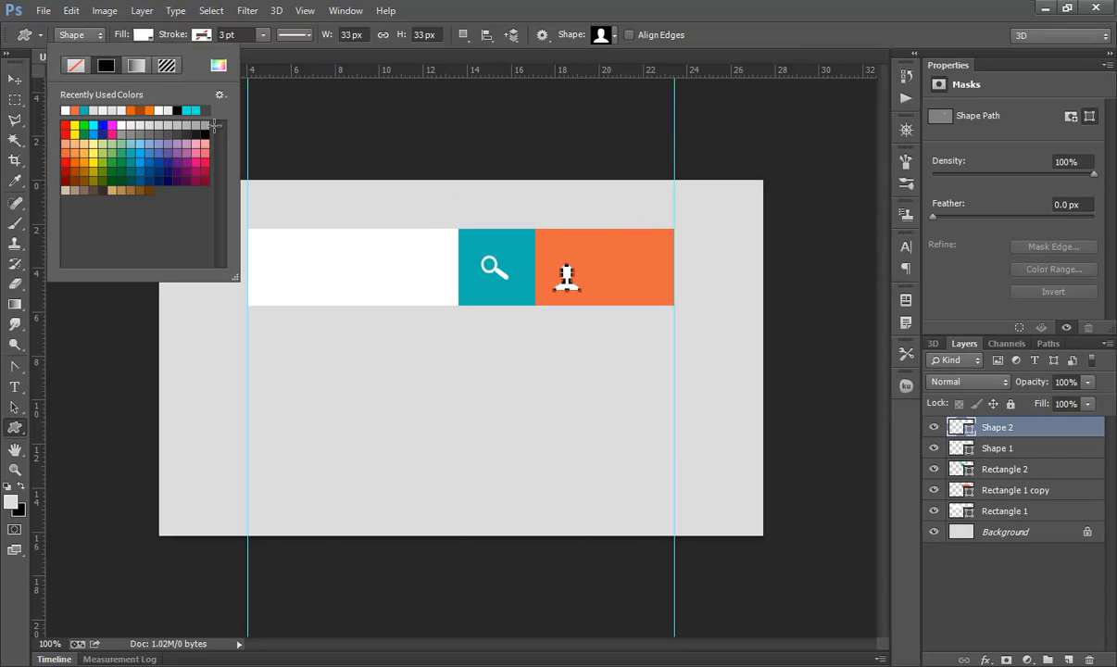
{"action": "left_click", "coordinate": [15, 80]}
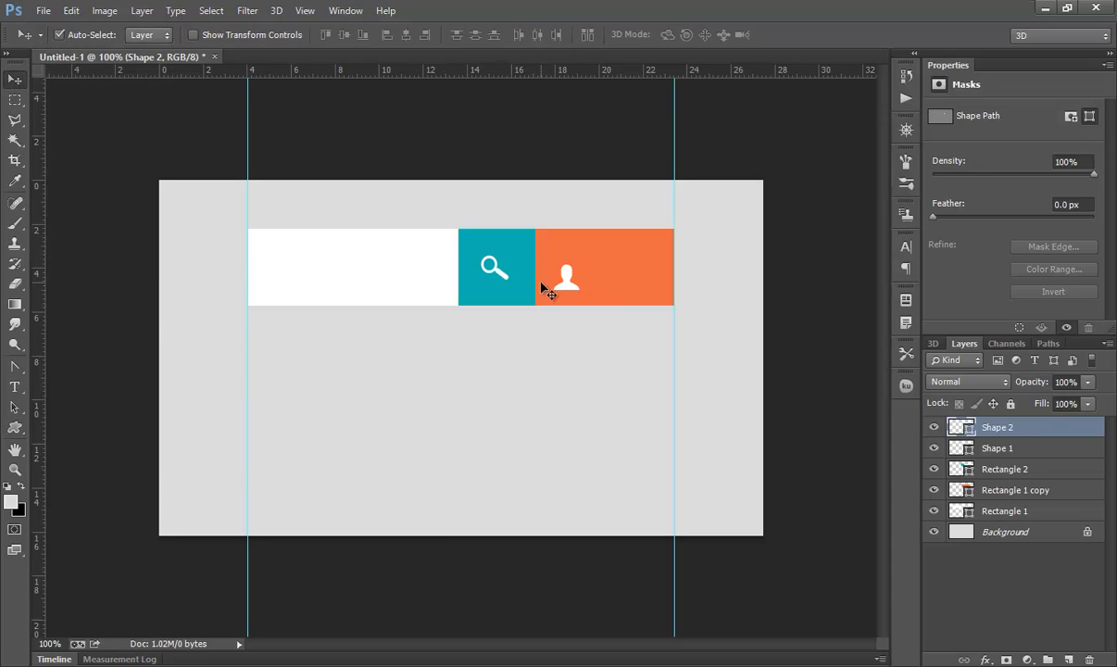
{"action": "left_click", "coordinate": [15, 406]}
{"action": "key", "text": "v"}
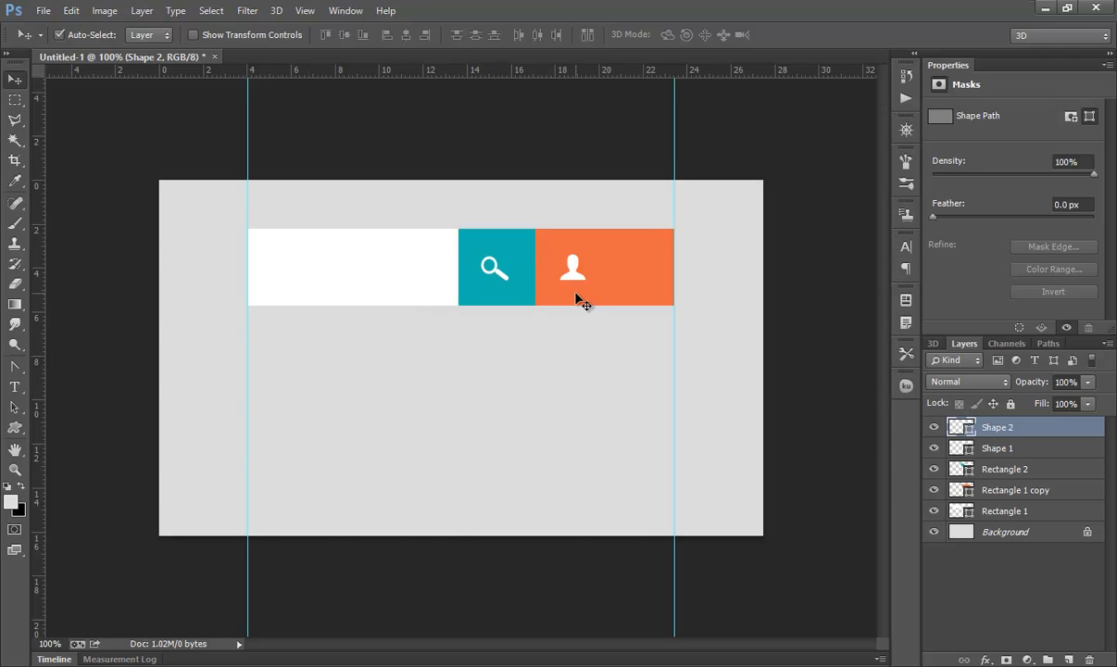
Step: Create a 9 × 9 px polygon with 3 sides below the bar
{"action": "left_click", "coordinate": [18, 426]}
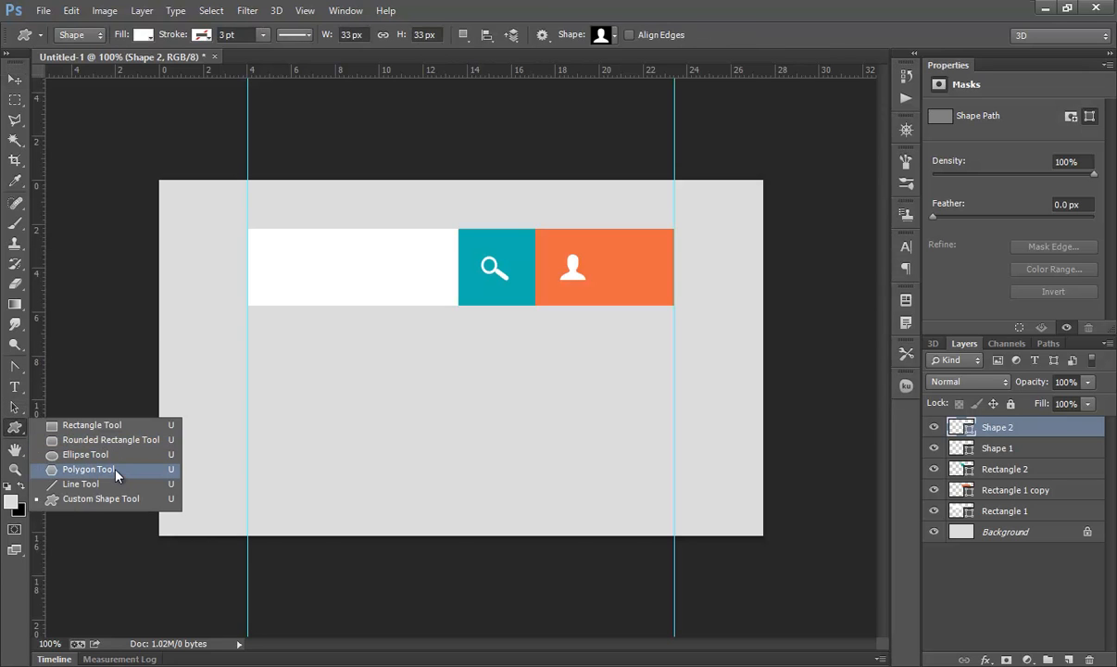
{"action": "left_click", "coordinate": [115, 472]}
{"action": "right_click", "coordinate": [14, 427]}
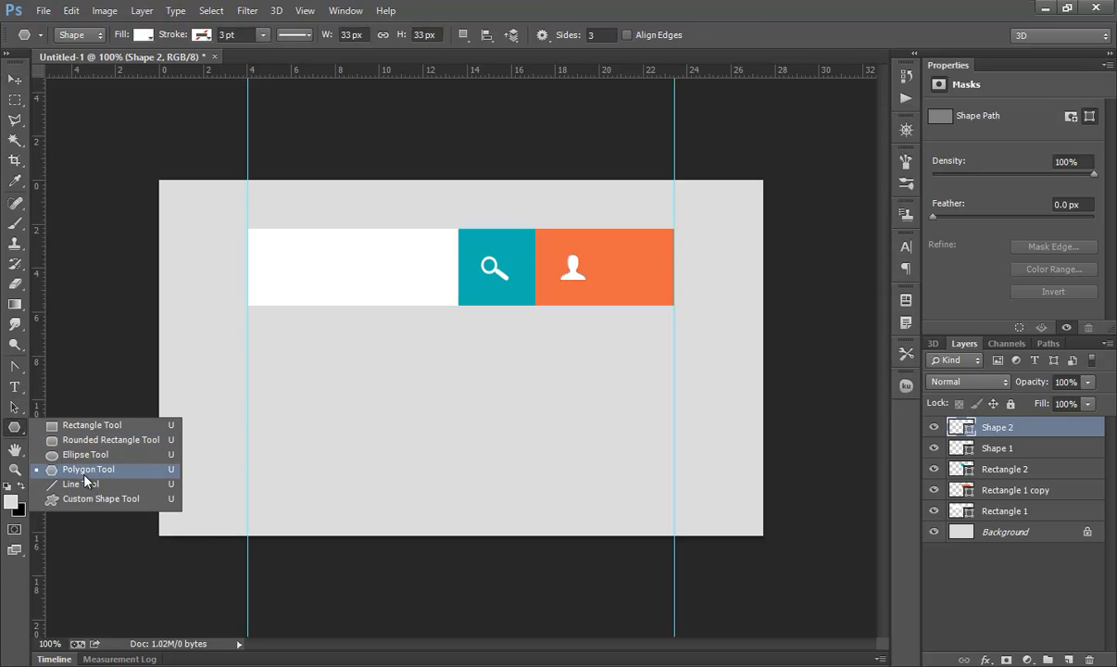
{"action": "left_click", "coordinate": [84, 473]}
{"action": "left_click", "coordinate": [603, 37]}
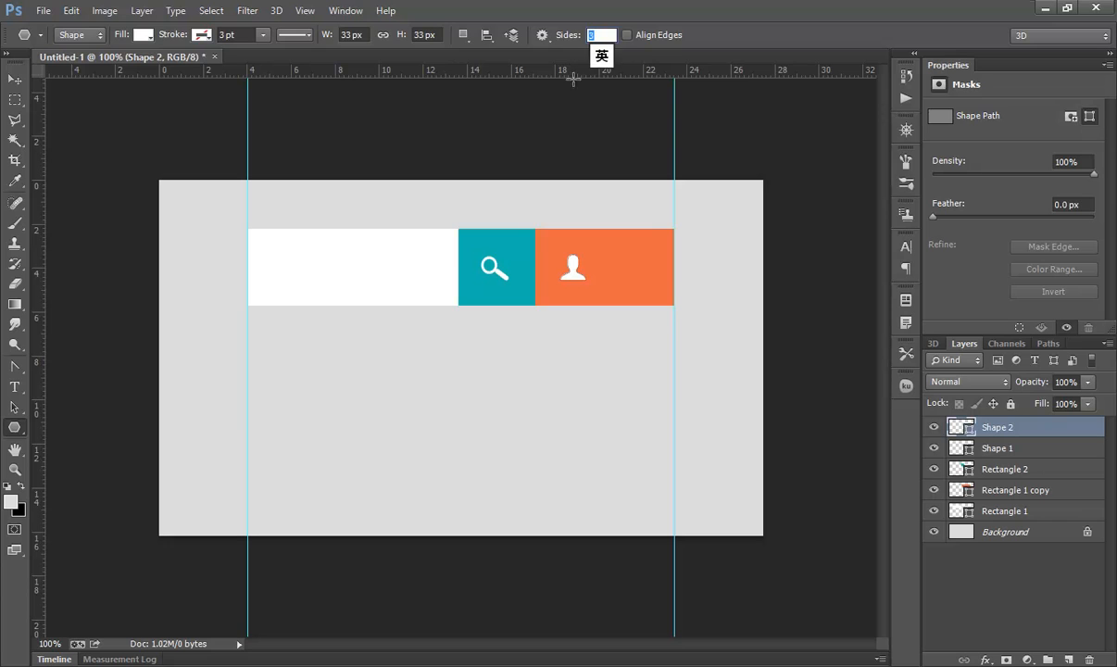
{"action": "left_click", "coordinate": [498, 340]}
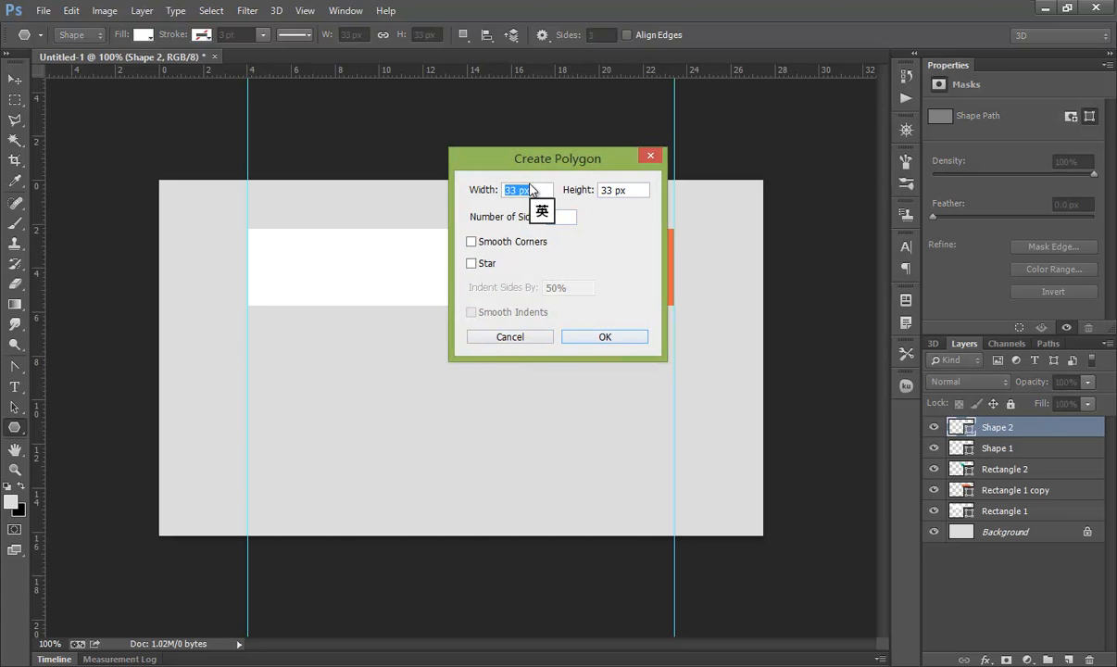
{"action": "type", "text": "9"}
{"action": "key", "text": "Tab"}
{"action": "type", "text": "9"}
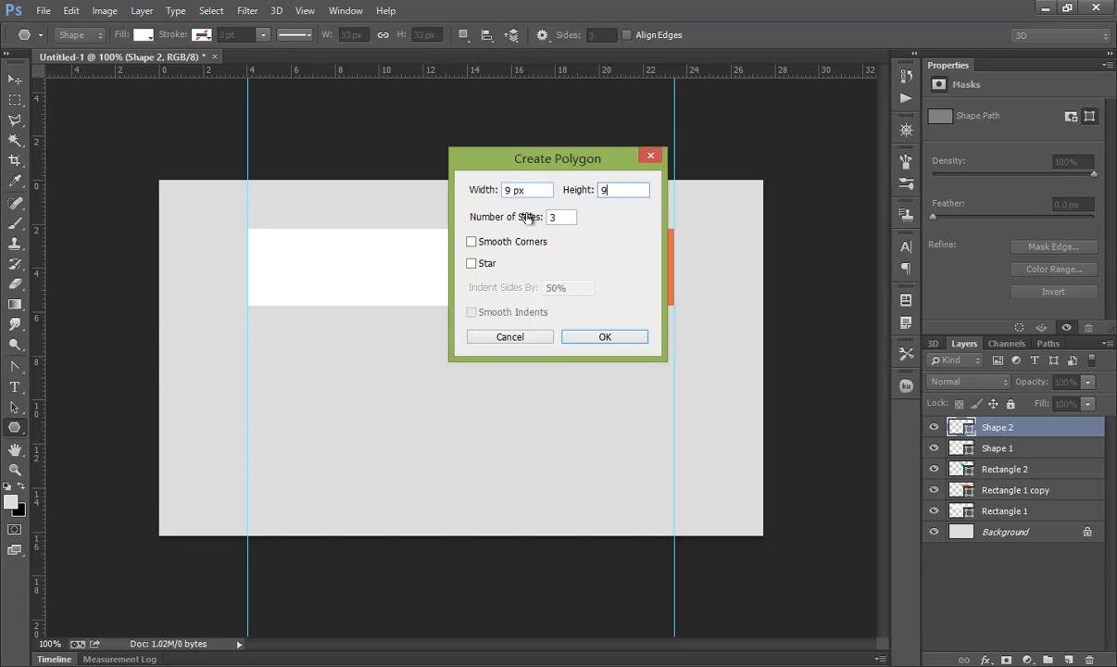
{"action": "key", "text": "Return"}
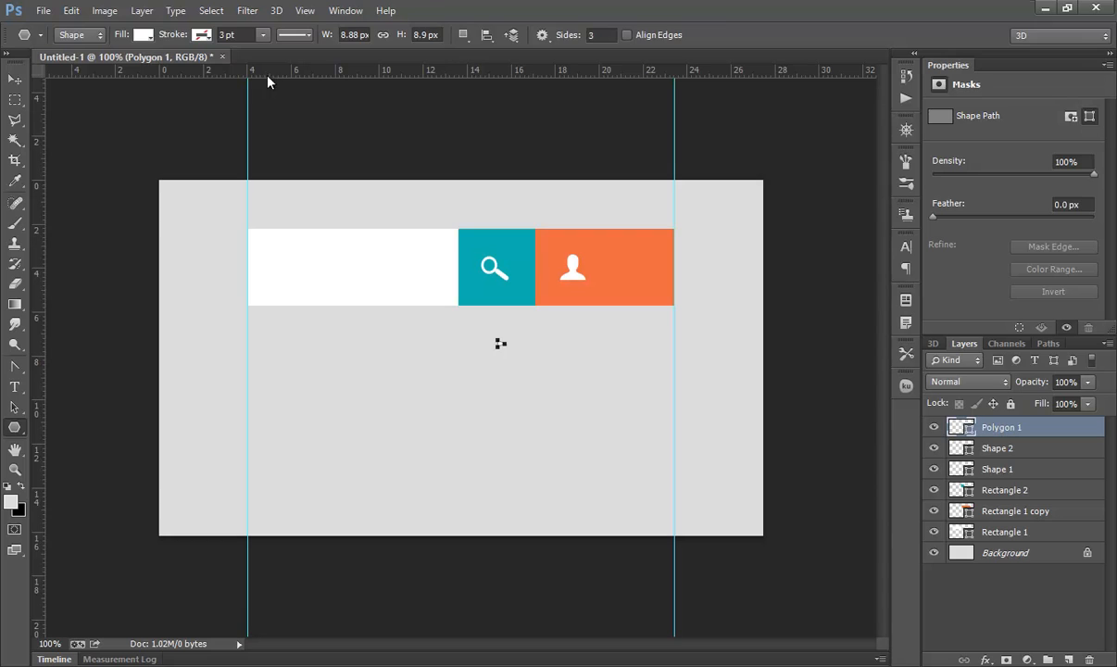
Step: Rotate the triangle by -90 degrees
{"action": "key", "text": "ctrl+t"}
{"action": "left_click", "coordinate": [406, 35]}
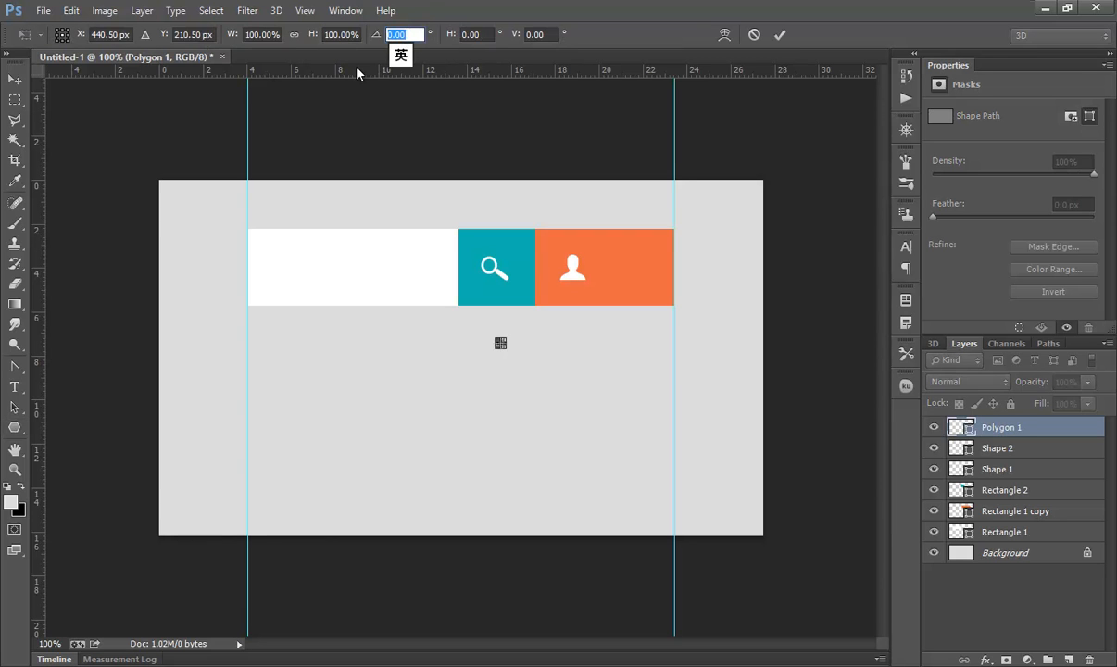
{"action": "type", "text": "-90"}
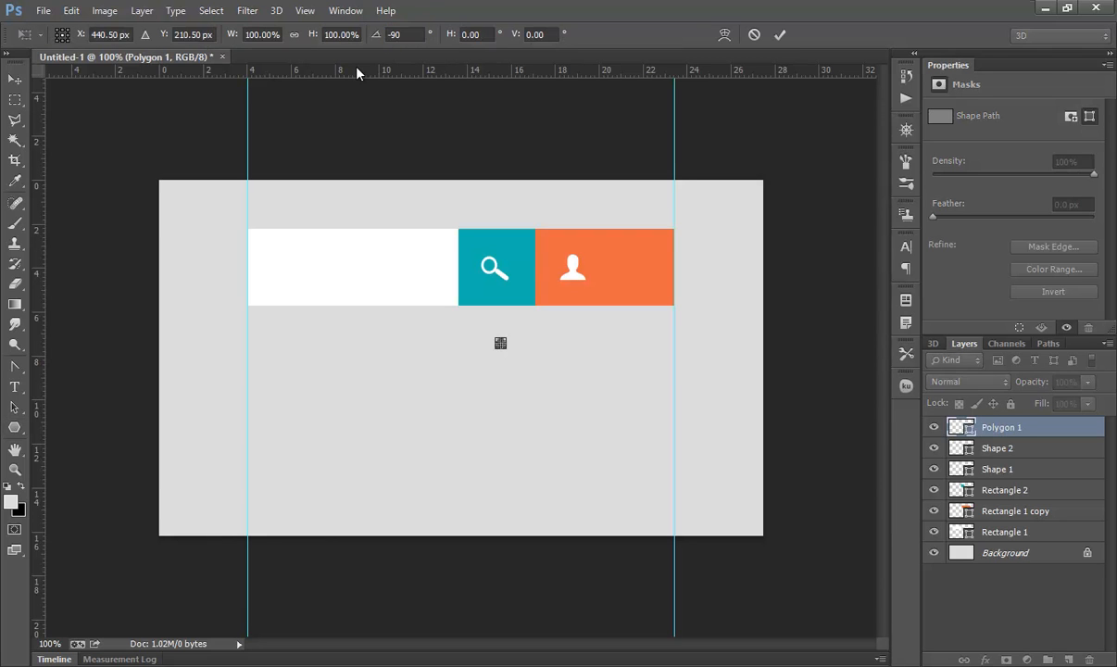
{"action": "left_click", "coordinate": [780, 34]}
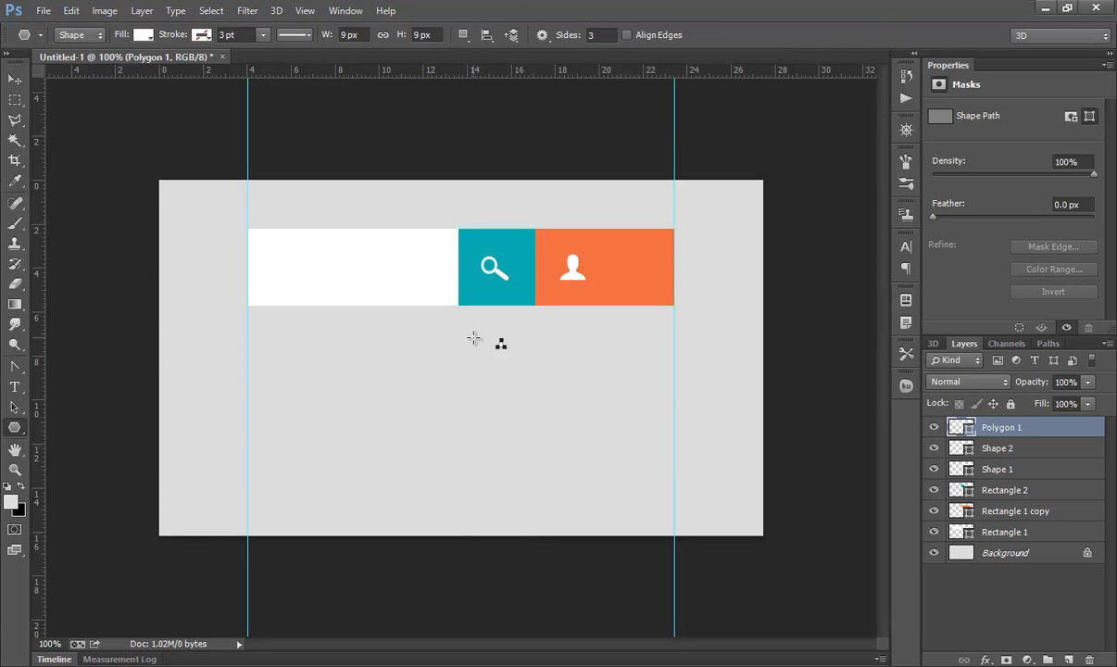
Step: Move the triangle to the centre of the orange segment's lower edge so it points upward
{"action": "left_click", "coordinate": [15, 406]}
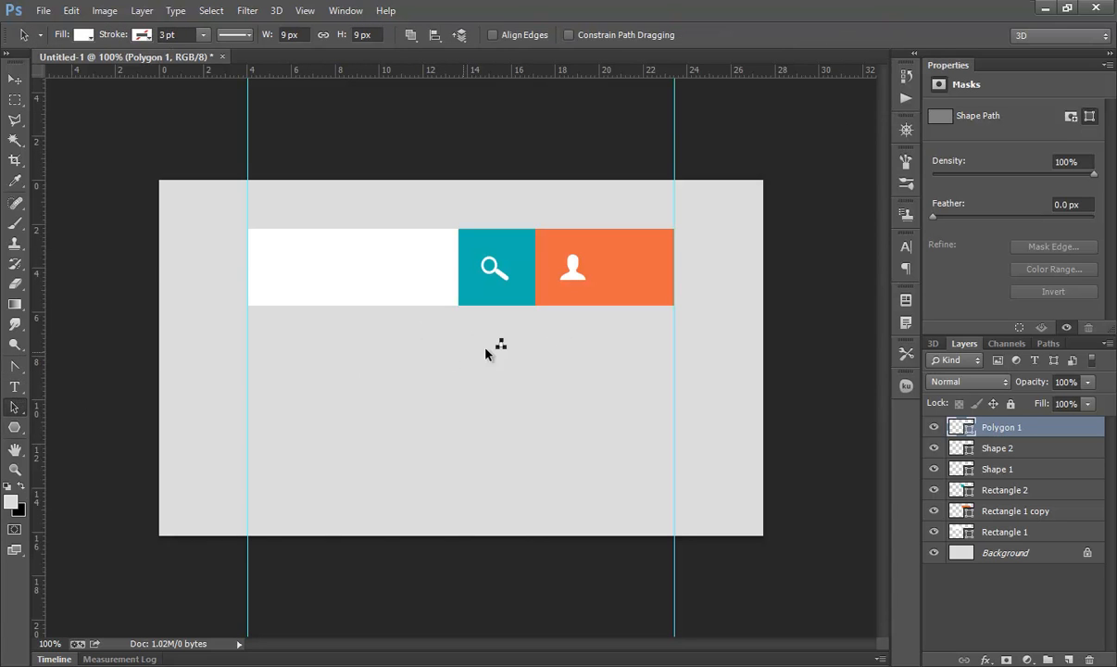
{"action": "left_click_drag", "start_coordinate": [501, 345], "coordinate": [571, 306]}
{"action": "left_click", "coordinate": [455, 407]}
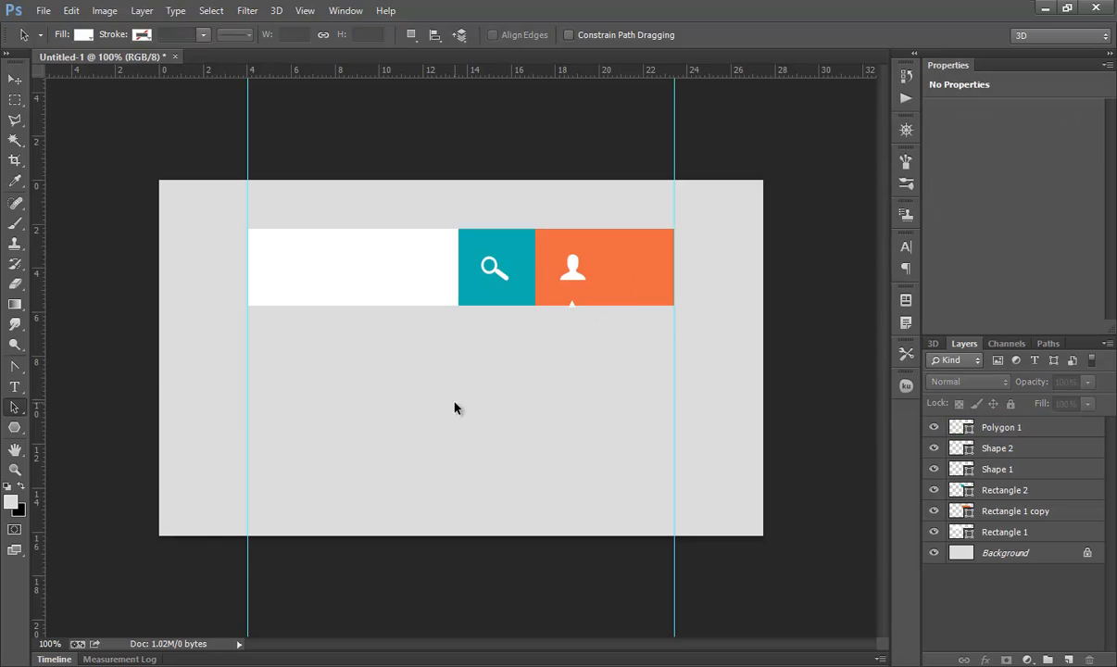
Step: Draw a white panel about 277 × 259 px below the teal and orange segments
{"action": "left_click_drag", "start_coordinate": [15, 427], "coordinate": [74, 426]}
{"action": "left_click_drag", "start_coordinate": [458, 309], "coordinate": [673, 509]}
{"action": "left_click", "coordinate": [142, 35]}
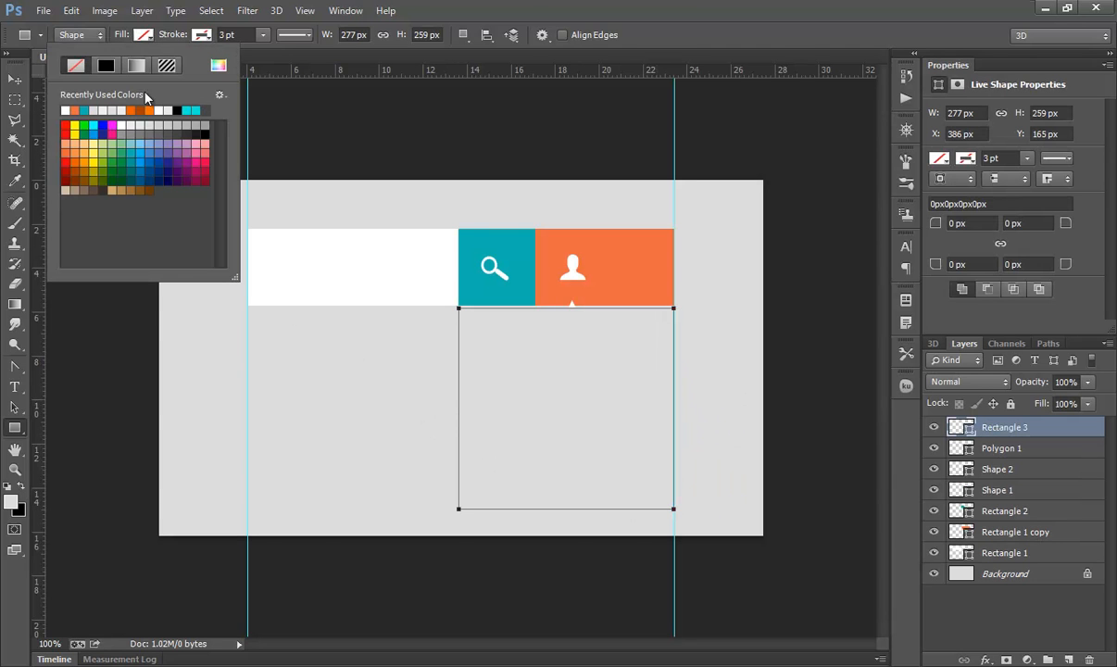
{"action": "left_click", "coordinate": [119, 127]}
{"action": "left_click", "coordinate": [15, 79]}
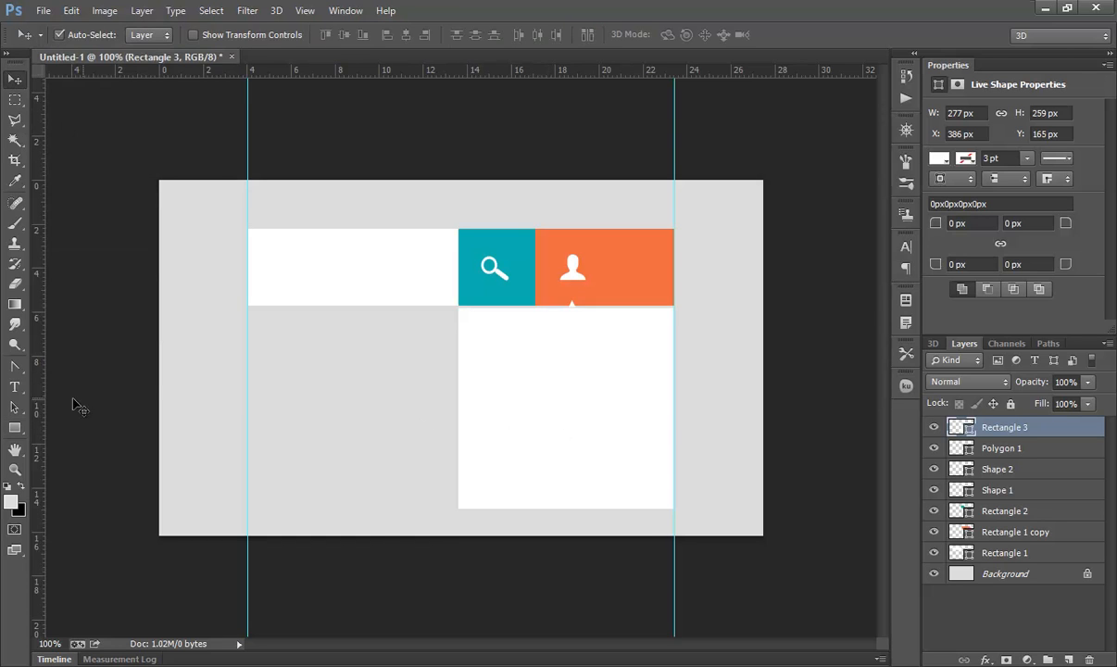
Step: Draw an input field rectangle about 227 × 41 px near the panel's top with a light grey stroke
{"action": "left_click", "coordinate": [14, 407]}
{"action": "left_click", "coordinate": [415, 446]}
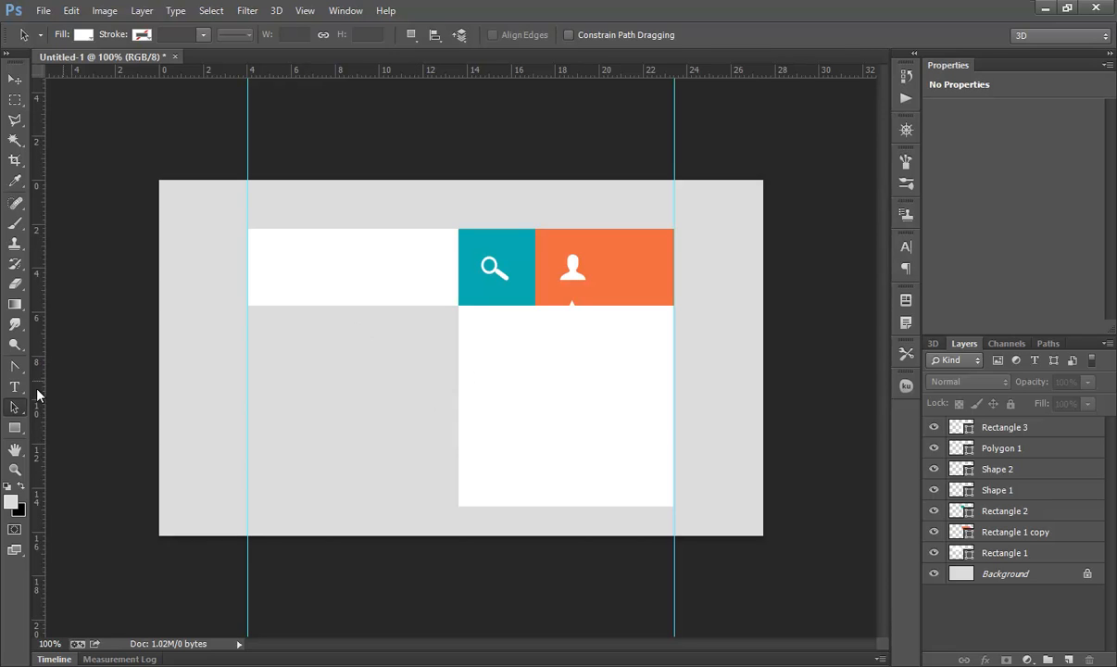
{"action": "left_click", "coordinate": [14, 428]}
{"action": "left_click", "coordinate": [57, 400]}
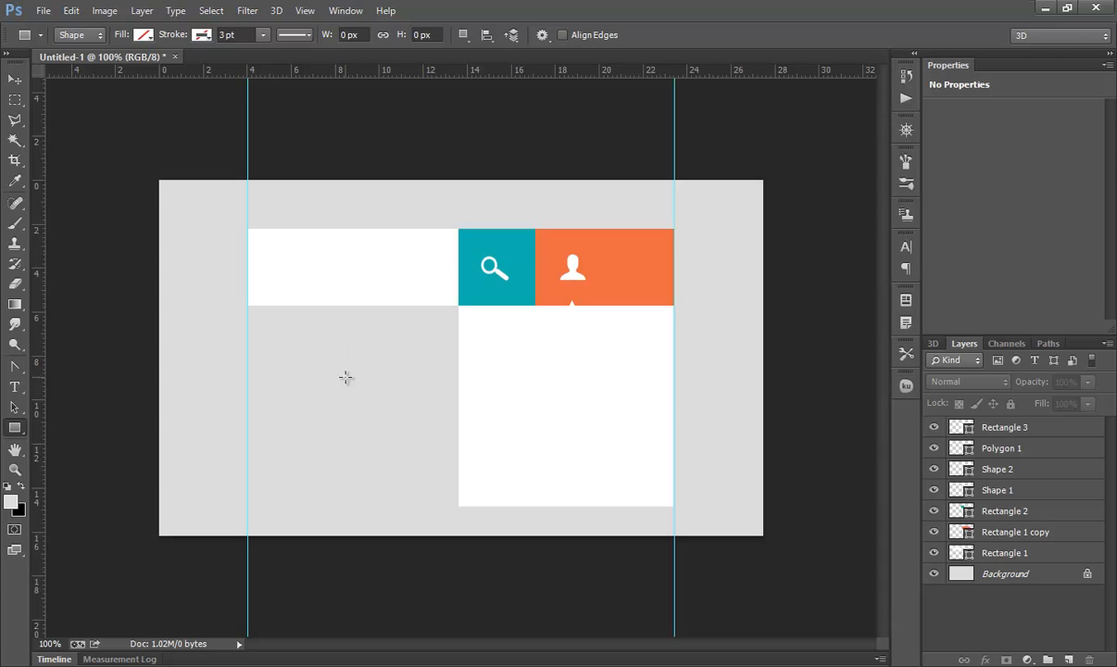
{"action": "left_click_drag", "start_coordinate": [480, 333], "coordinate": [658, 365]}
{"action": "left_click", "coordinate": [191, 35]}
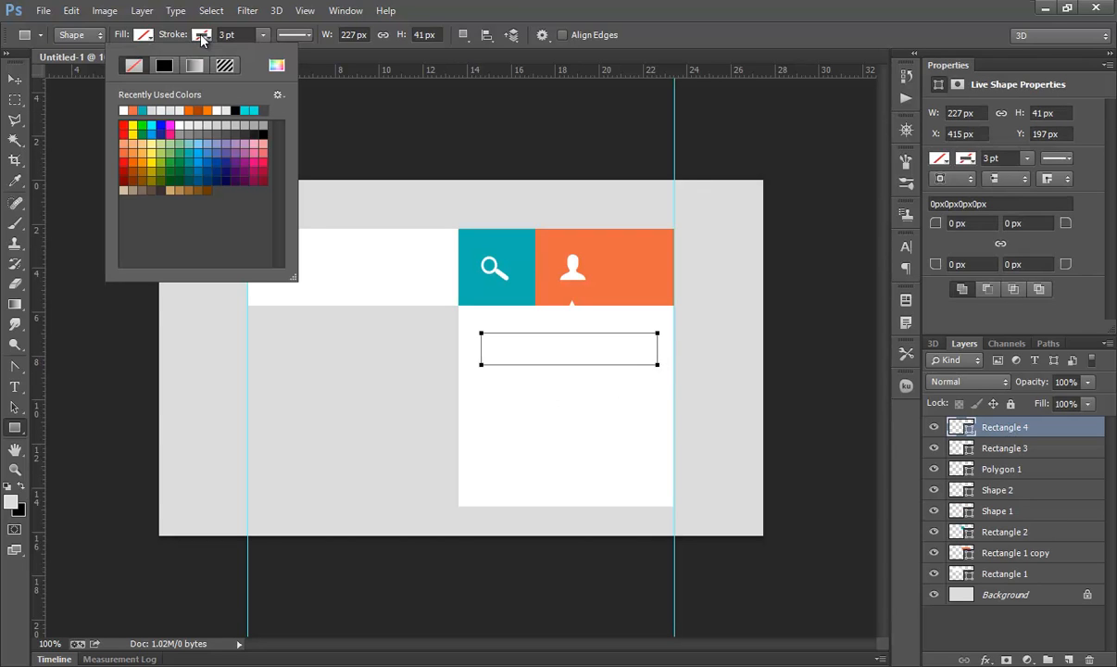
{"action": "left_click", "coordinate": [203, 130]}
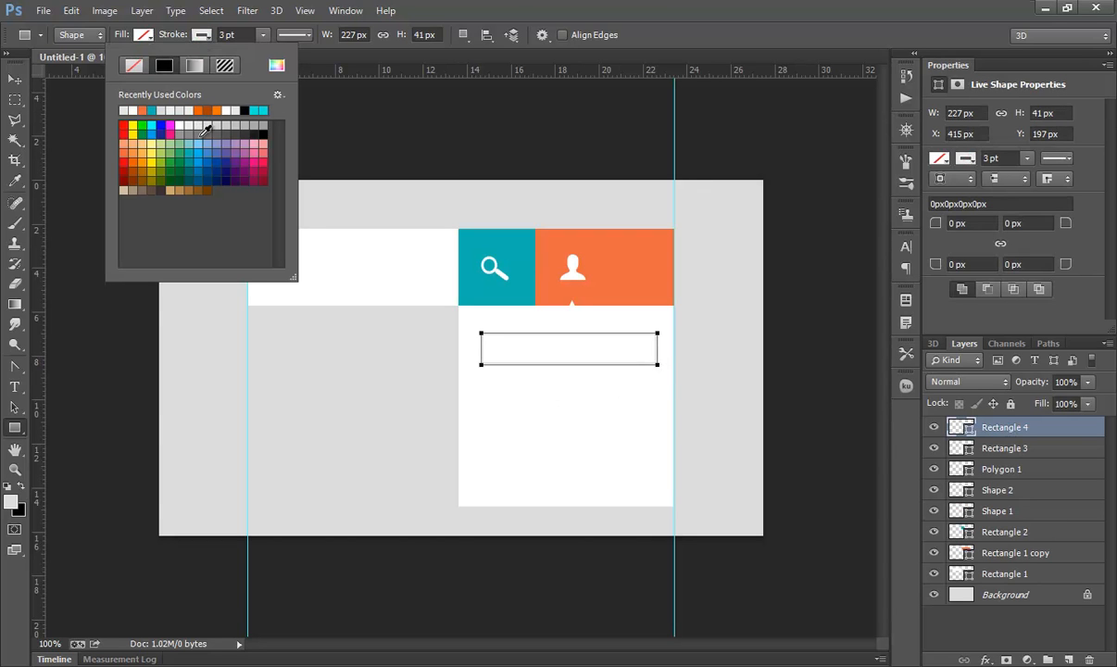
Step: Set the input field's stroke to 1 pt and its corner radii to 5 px
{"action": "left_click", "coordinate": [227, 34]}
{"action": "type", "text": "1"}
{"action": "key", "text": "Return"}
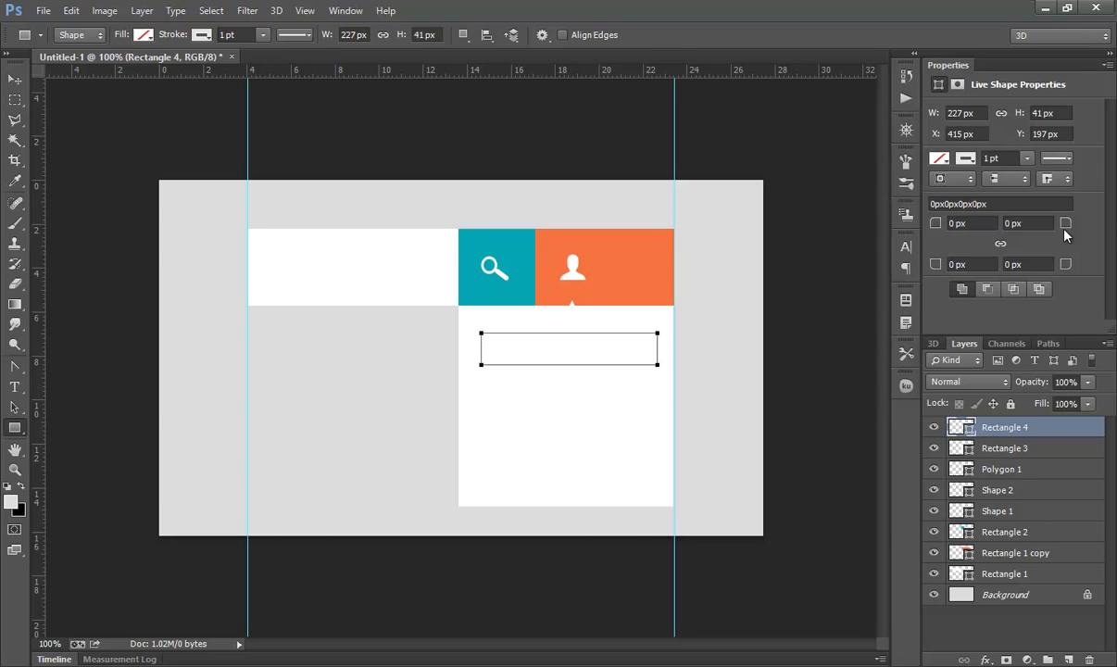
{"action": "left_click", "coordinate": [1021, 224]}
{"action": "type", "text": "5"}
{"action": "key", "text": "Return"}
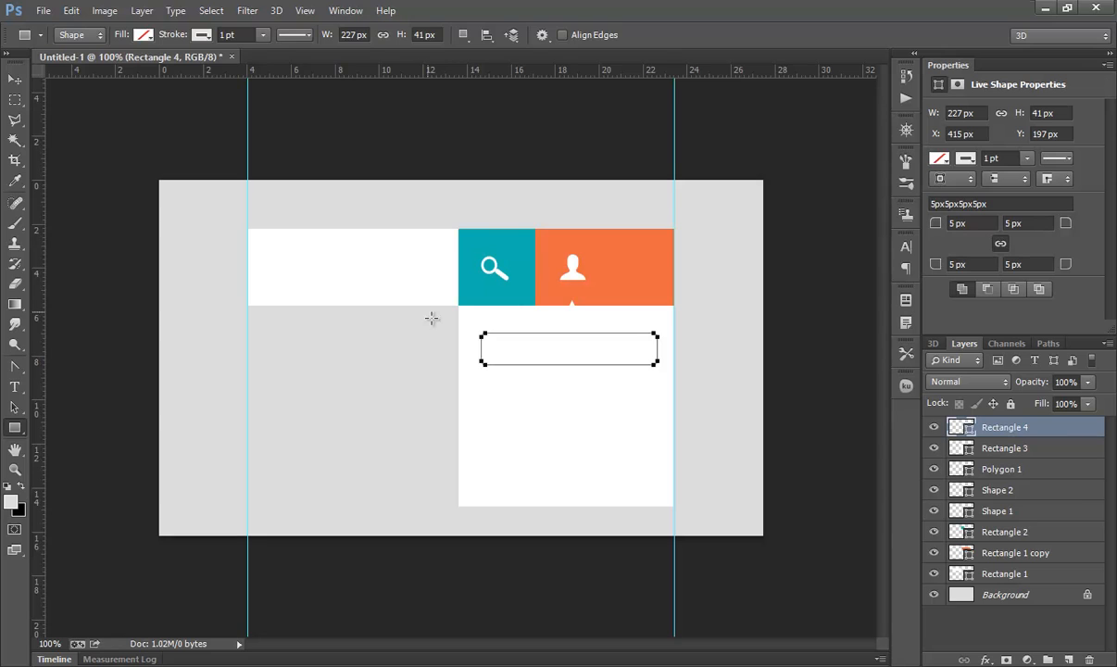
Step: Duplicate the input field and move the copy down below the first one
{"action": "key", "text": "a"}
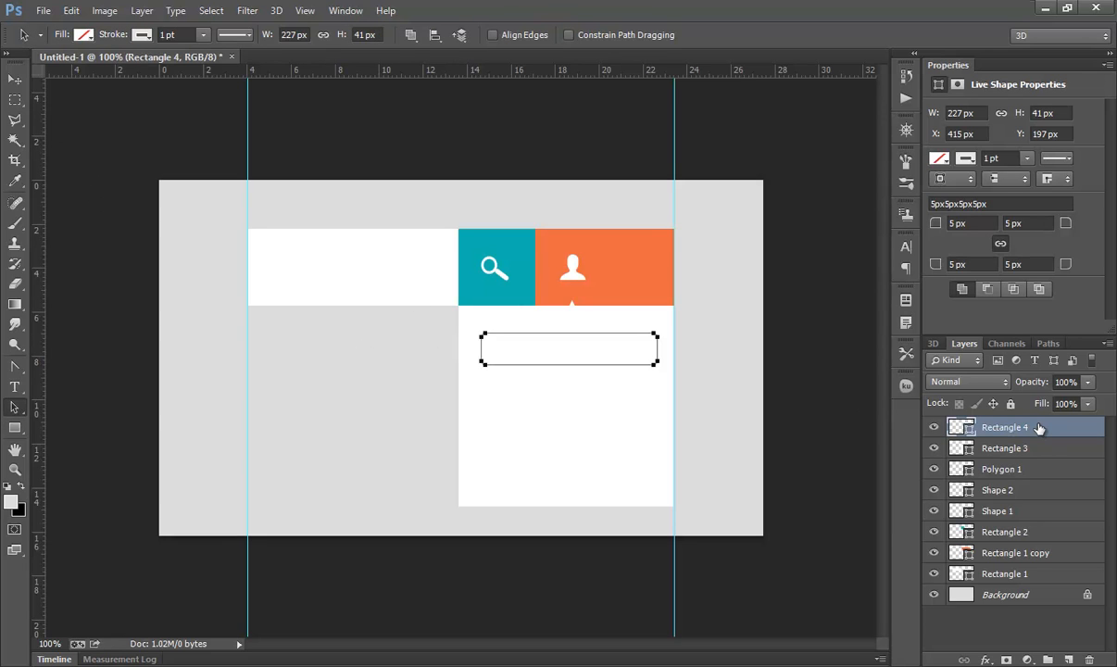
{"action": "key", "text": "ctrl+j"}
{"action": "left_click_drag", "start_coordinate": [607, 365], "coordinate": [596, 406]}
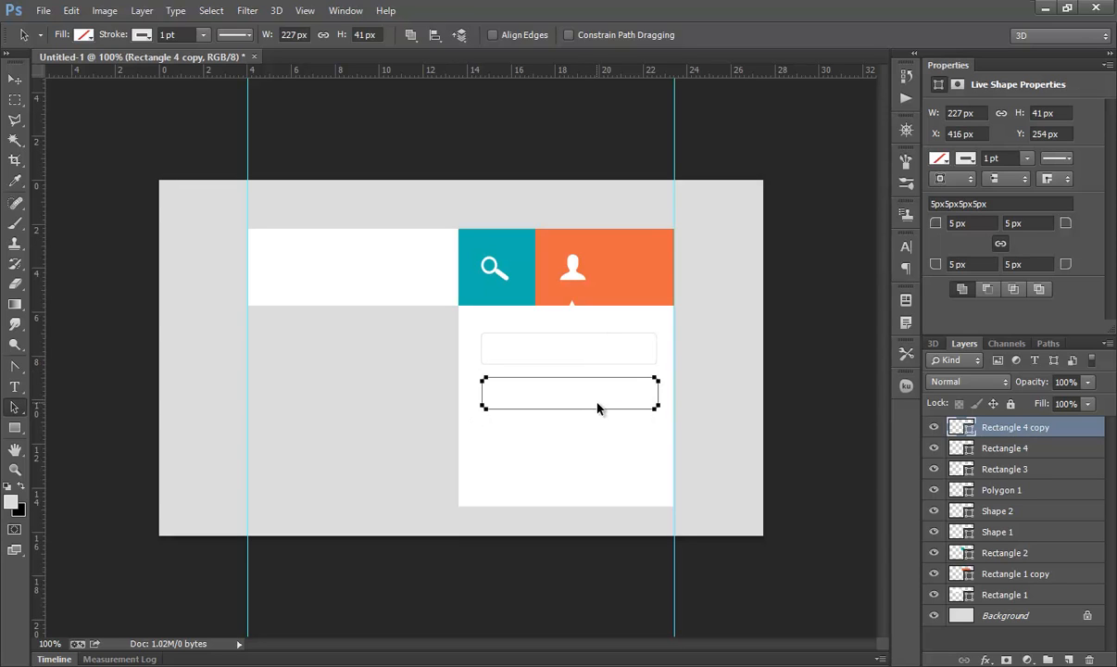
{"action": "key", "text": "Down"}
{"action": "key", "text": "Down"}
{"action": "key", "text": "Down"}
{"action": "key", "text": "Down"}
{"action": "key", "text": "Down"}
{"action": "key", "text": "Down"}
{"action": "key", "text": "Down"}
{"action": "key", "text": "Down"}
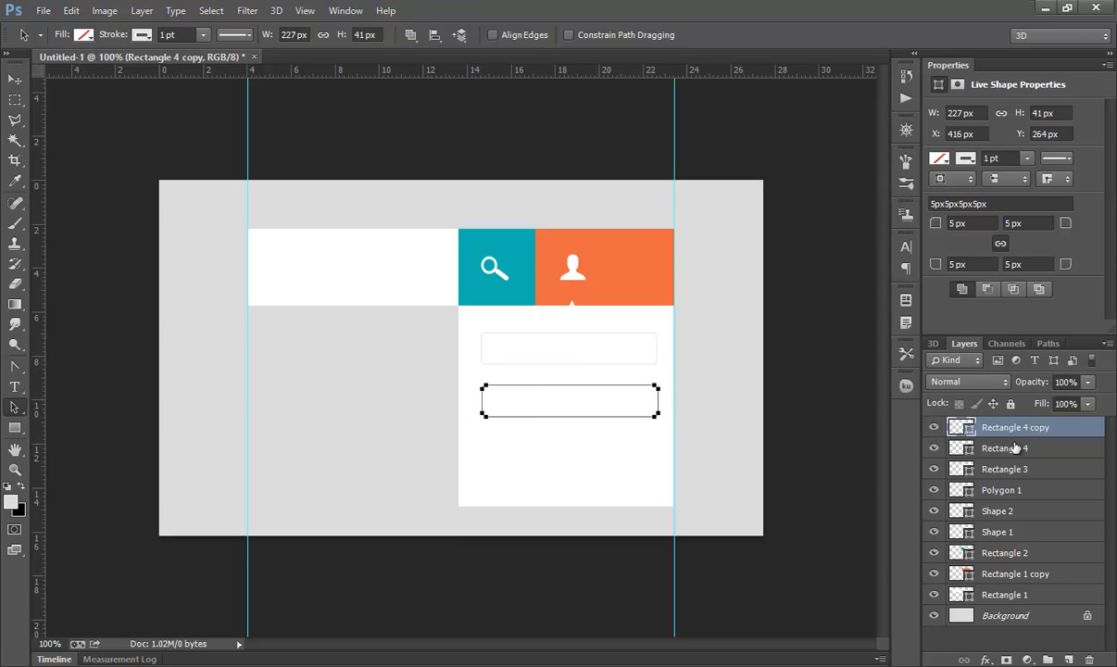
Step: Select both input fields and align their left edges
{"action": "left_click", "coordinate": [1014, 448], "text": "shift"}
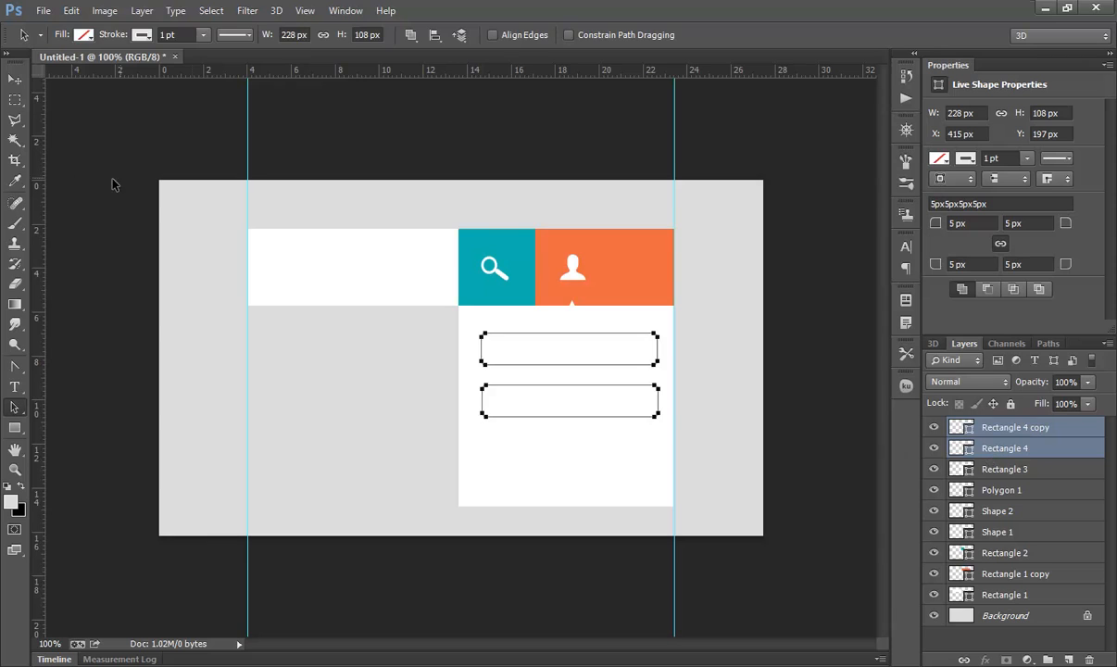
{"action": "left_click", "coordinate": [15, 80]}
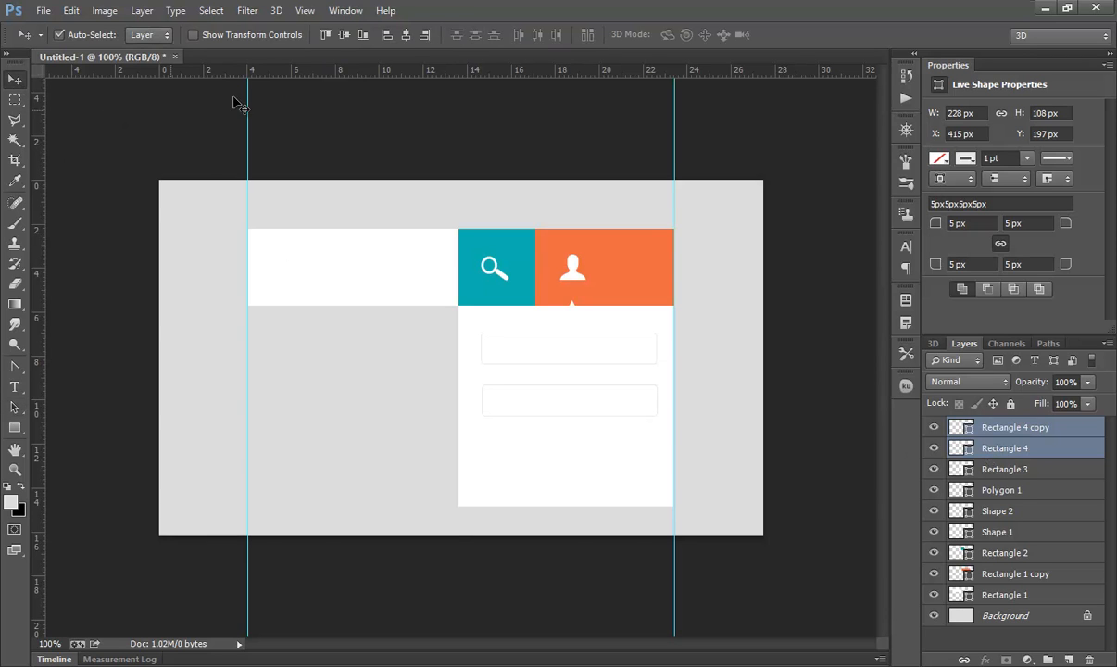
{"action": "left_click", "coordinate": [386, 35]}
Step: Draw a button rectangle about 86 × 38 px below the fields and set its top-left corner radius to 7 px
{"action": "left_click_drag", "start_coordinate": [15, 431], "coordinate": [65, 427]}
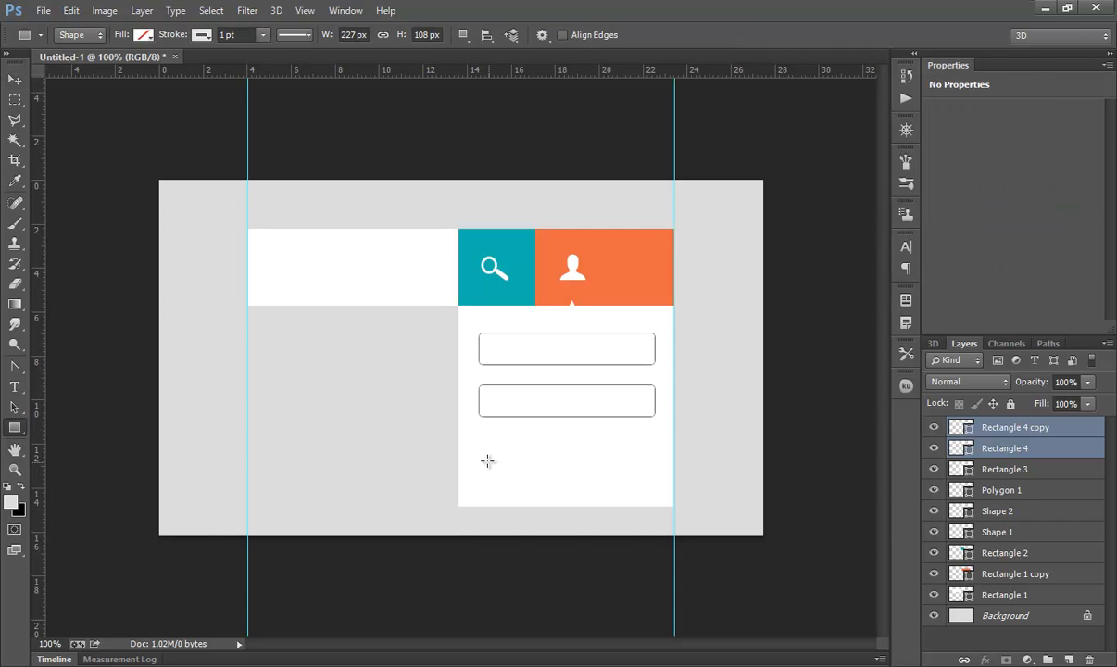
{"action": "left_click_drag", "start_coordinate": [479, 458], "coordinate": [547, 487]}
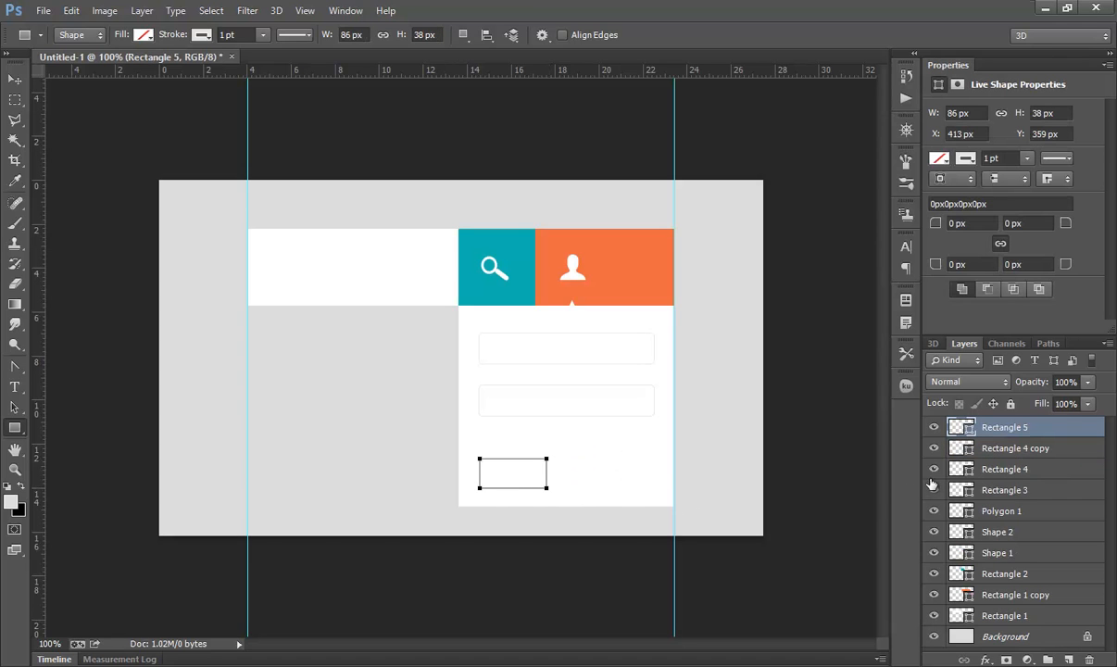
{"action": "left_click", "coordinate": [985, 224]}
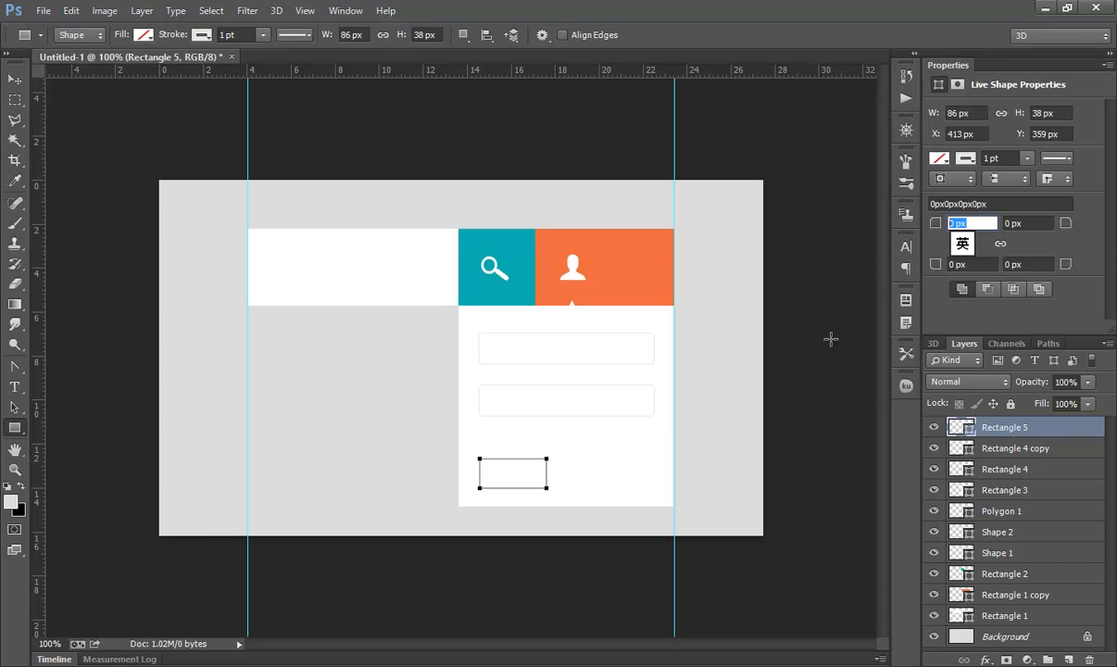
{"action": "type", "text": "7"}
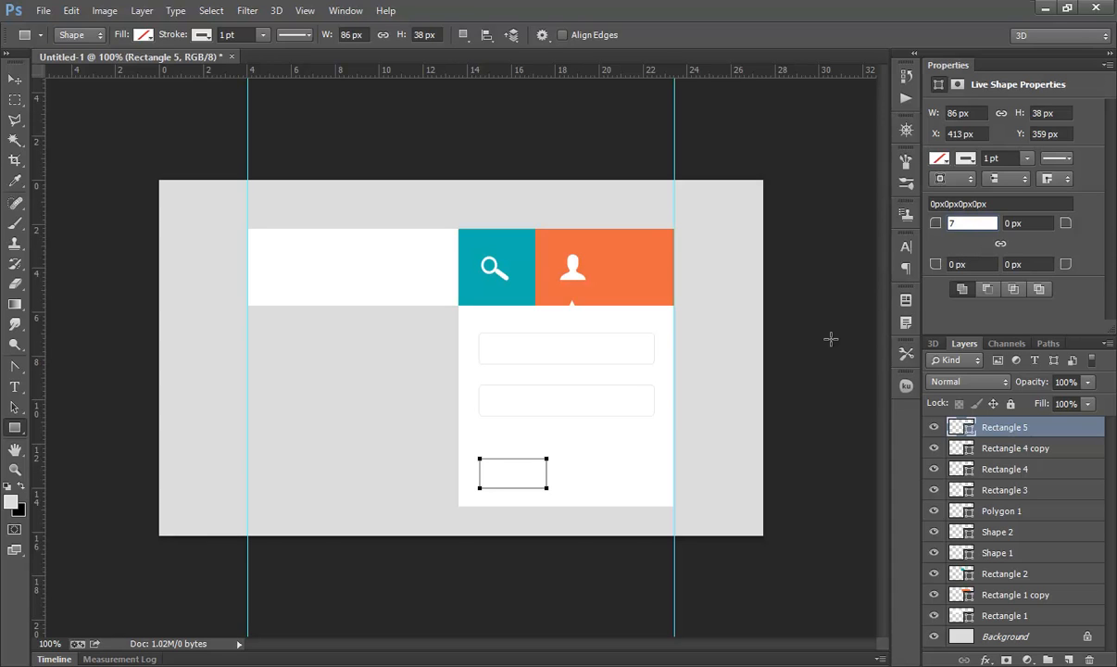
{"action": "key", "text": "Return"}
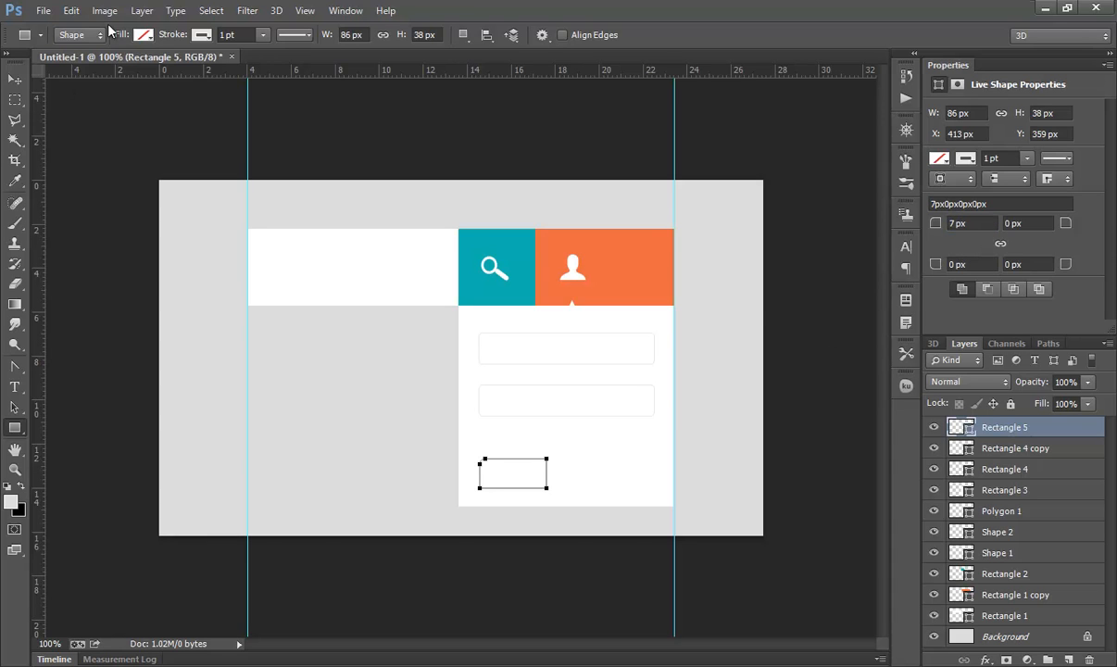
Step: Fill the button rectangle with the orange colour from the recent swatches
{"action": "left_click", "coordinate": [141, 35]}
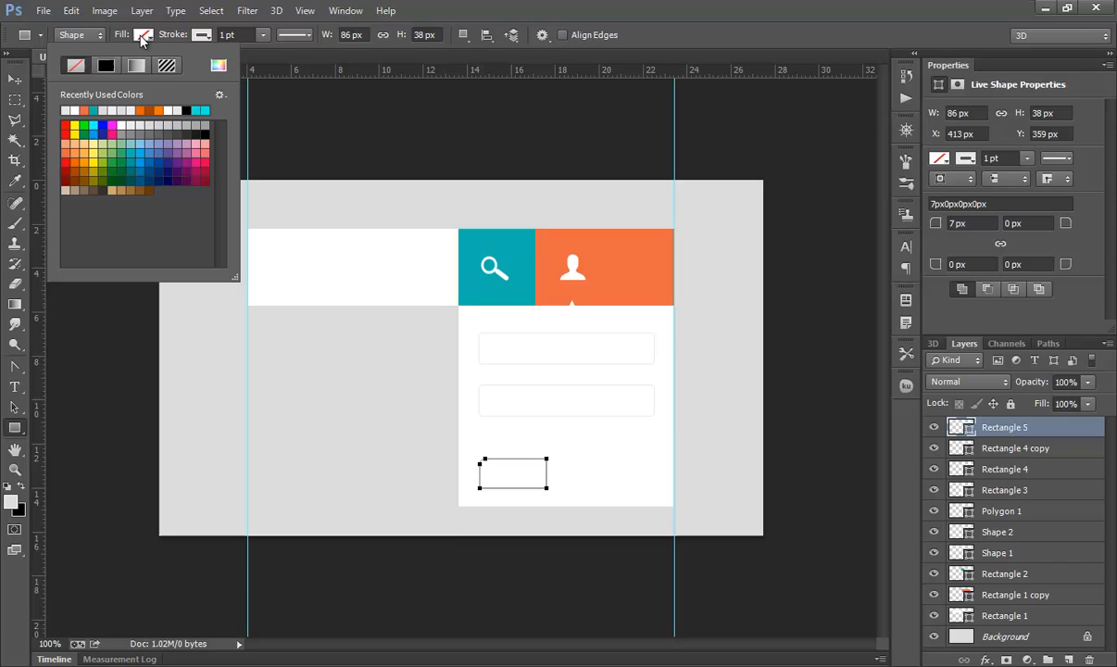
{"action": "left_click", "coordinate": [84, 110]}
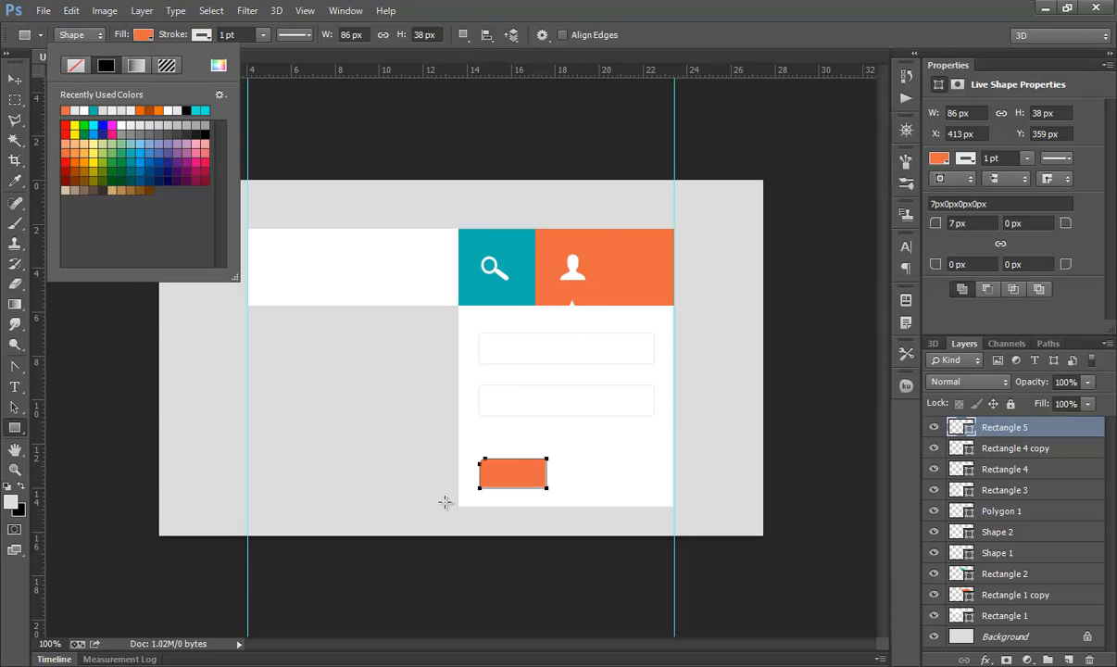
Step: Add a white 15 pt Alp Tuz Tom text layer reading كىرىش as the button label
{"action": "left_click", "coordinate": [14, 387]}
{"action": "left_click", "coordinate": [382, 381]}
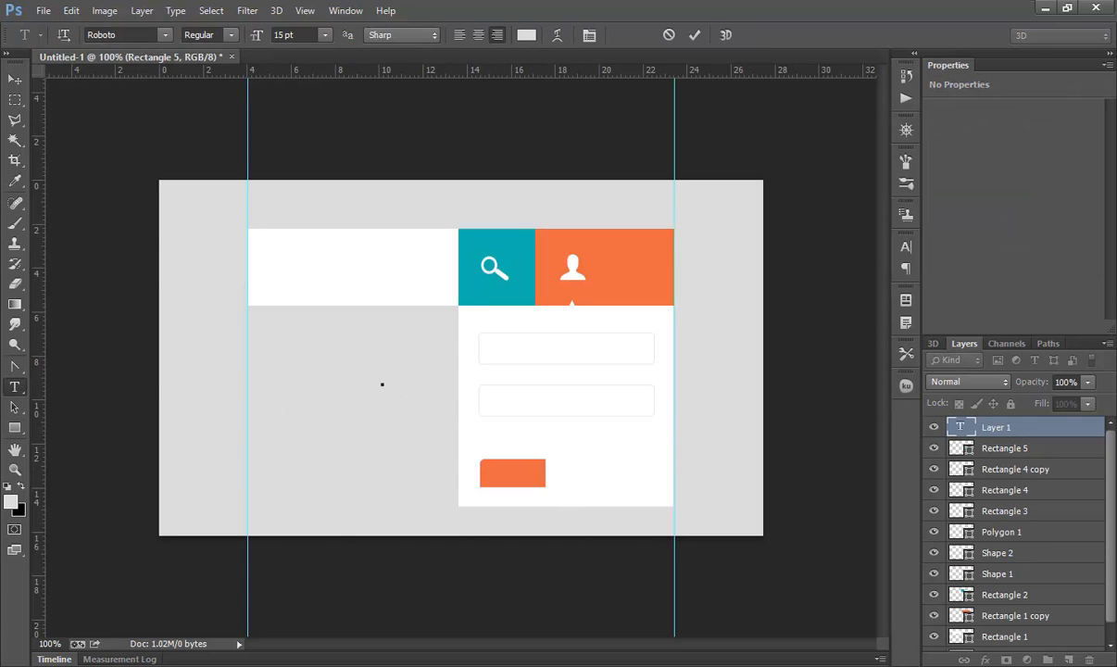
{"action": "key", "text": "super+space"}
{"action": "left_click", "coordinate": [975, 453]}
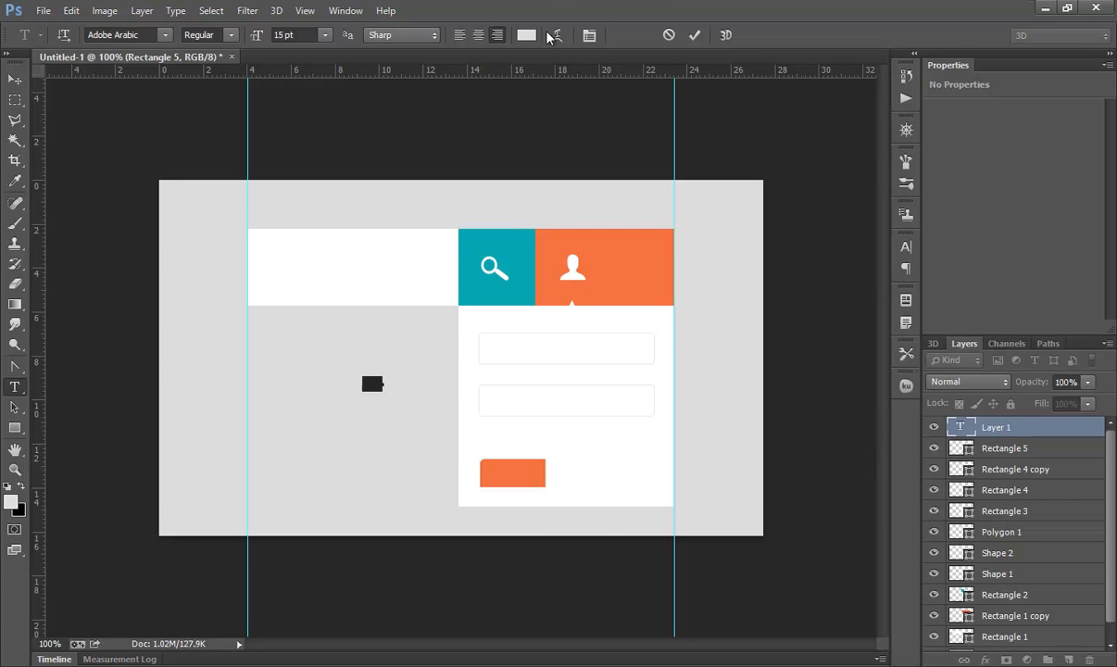
{"action": "left_click", "coordinate": [527, 35]}
{"action": "type", "text": "ffffff"}
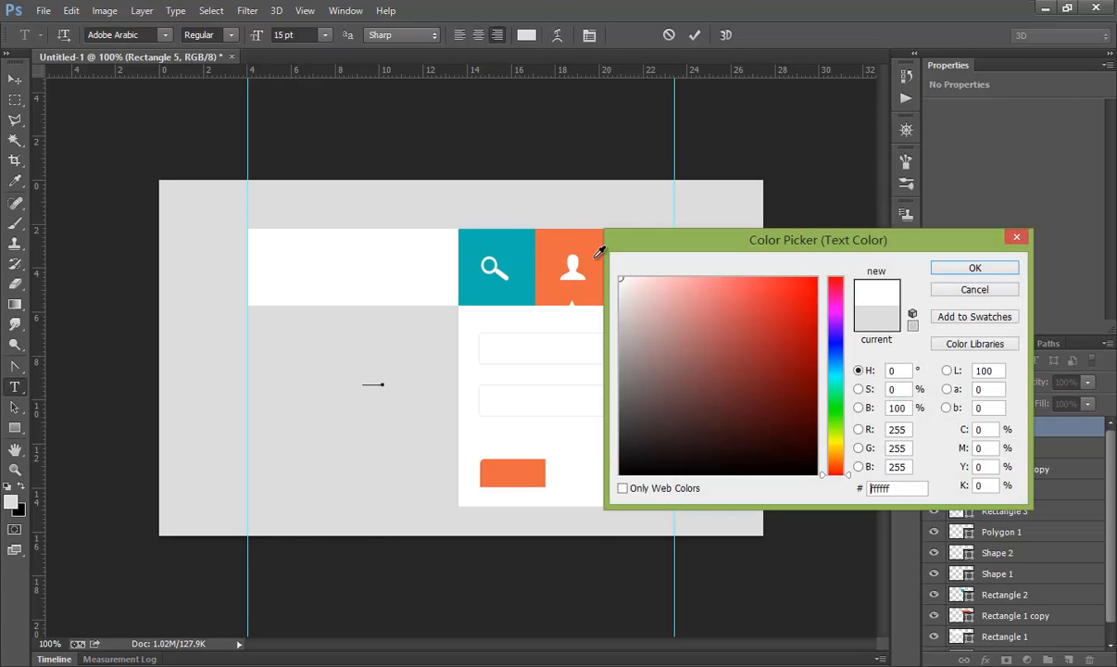
{"action": "left_click", "coordinate": [941, 274]}
{"action": "left_click", "coordinate": [165, 35]}
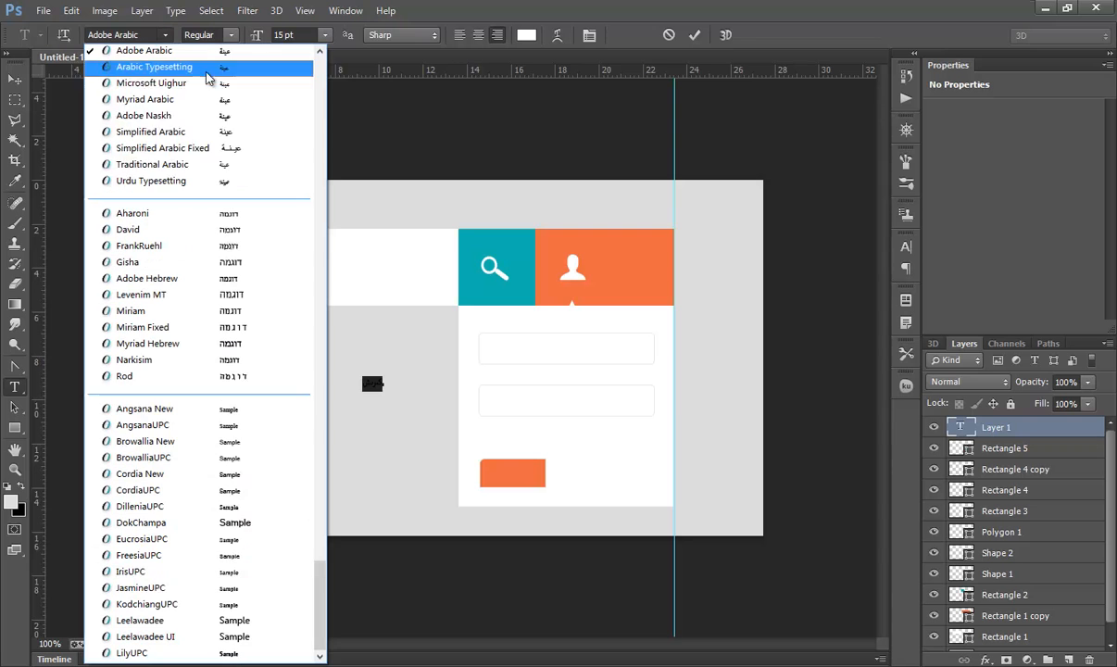
{"action": "left_click_drag", "start_coordinate": [318, 542], "coordinate": [338, 78]}
{"action": "left_click", "coordinate": [166, 330]}
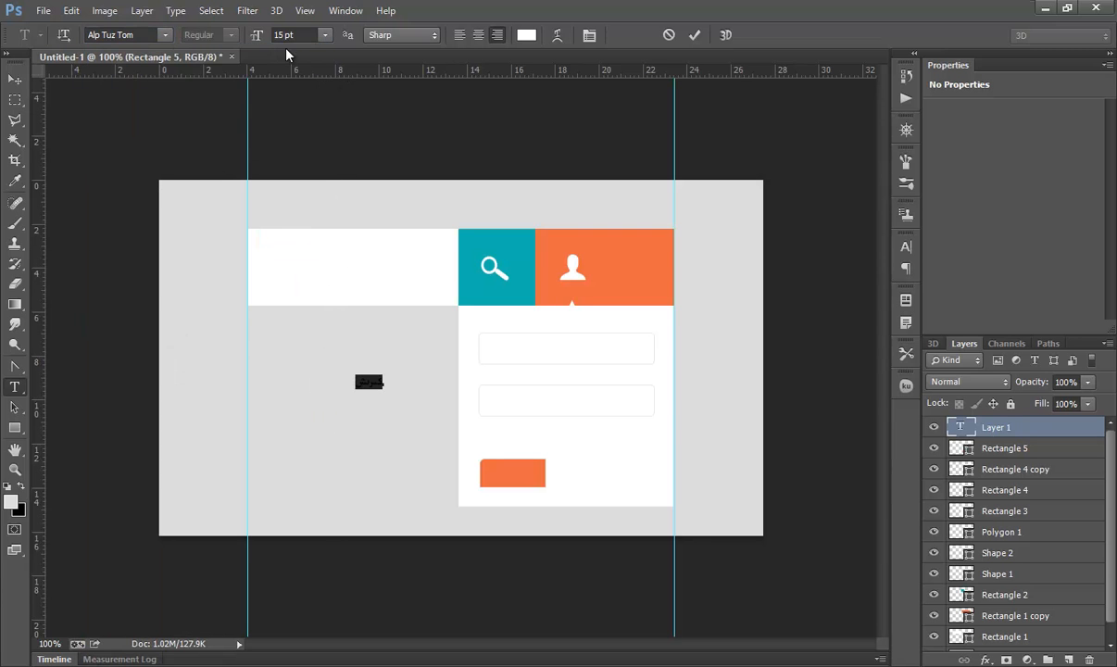
{"action": "left_click", "coordinate": [591, 36]}
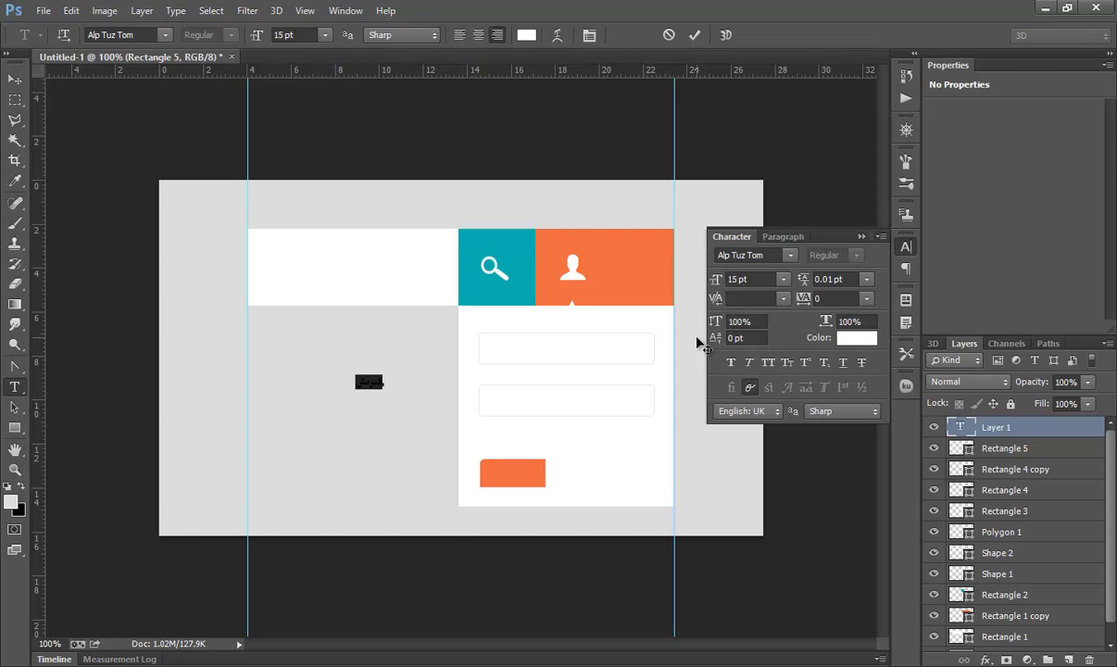
{"action": "left_click", "coordinate": [694, 36]}
Step: Move the label text onto the orange button
{"action": "left_click", "coordinate": [14, 79]}
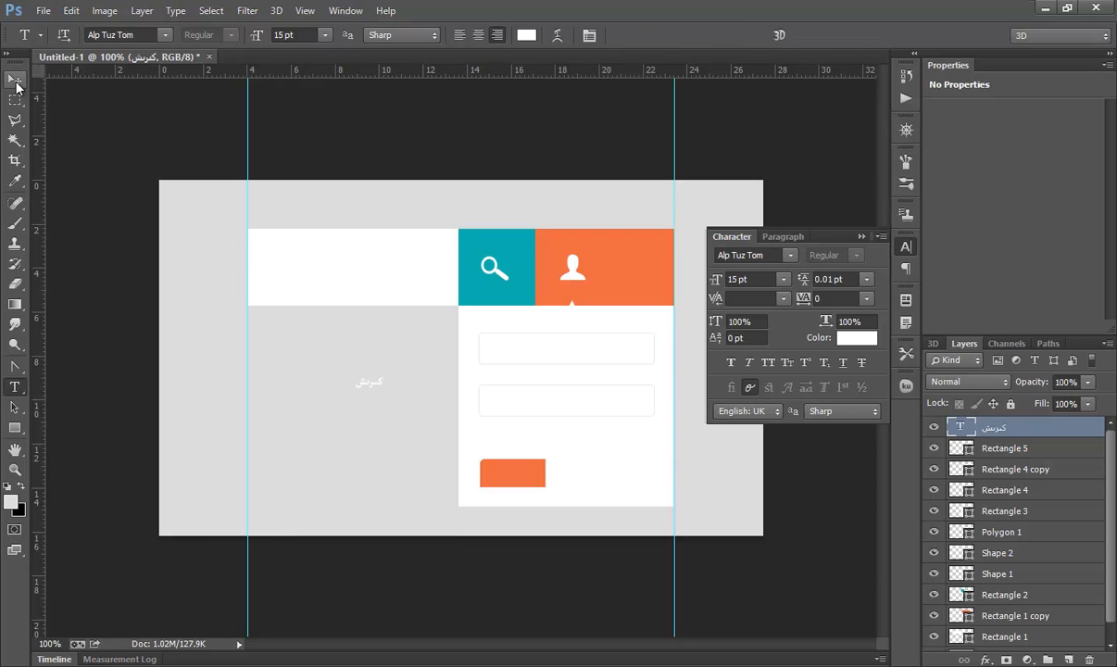
{"action": "left_click_drag", "start_coordinate": [379, 391], "coordinate": [514, 477]}
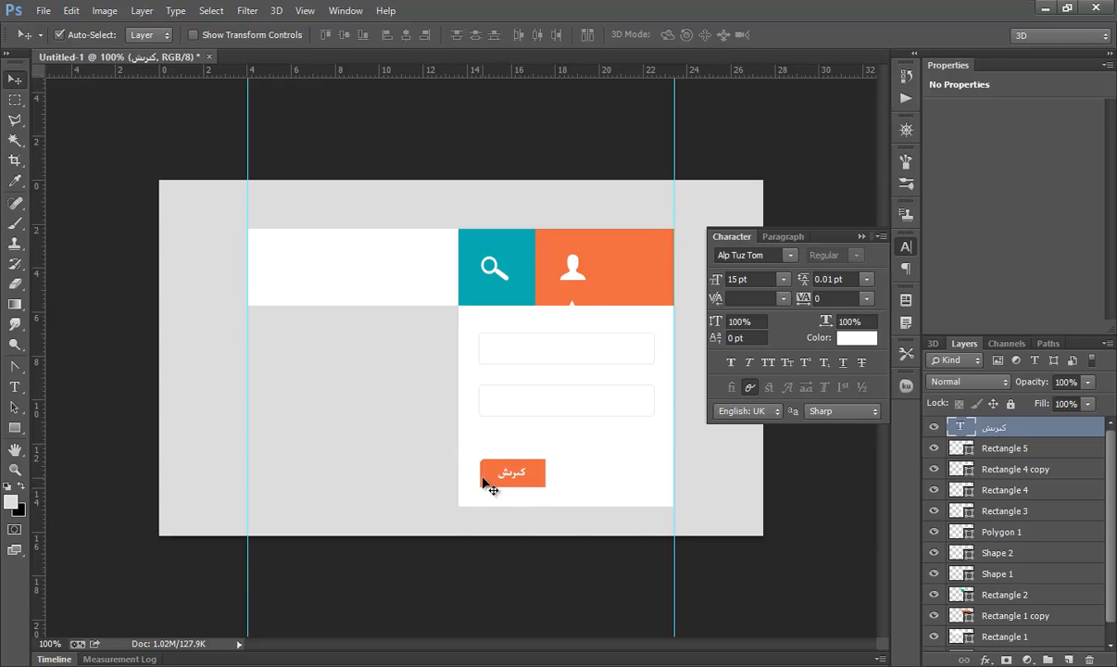
Step: Add a second Uyghur text label in orange ec6941 with the same font
{"action": "left_click", "coordinate": [14, 387]}
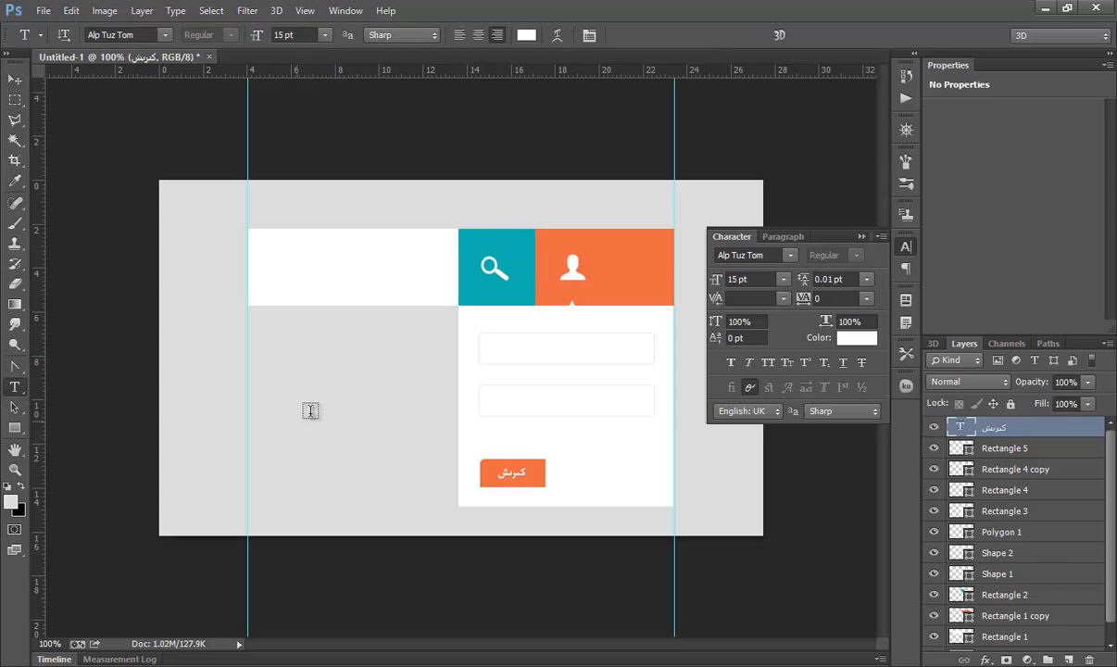
{"action": "left_click", "coordinate": [337, 381]}
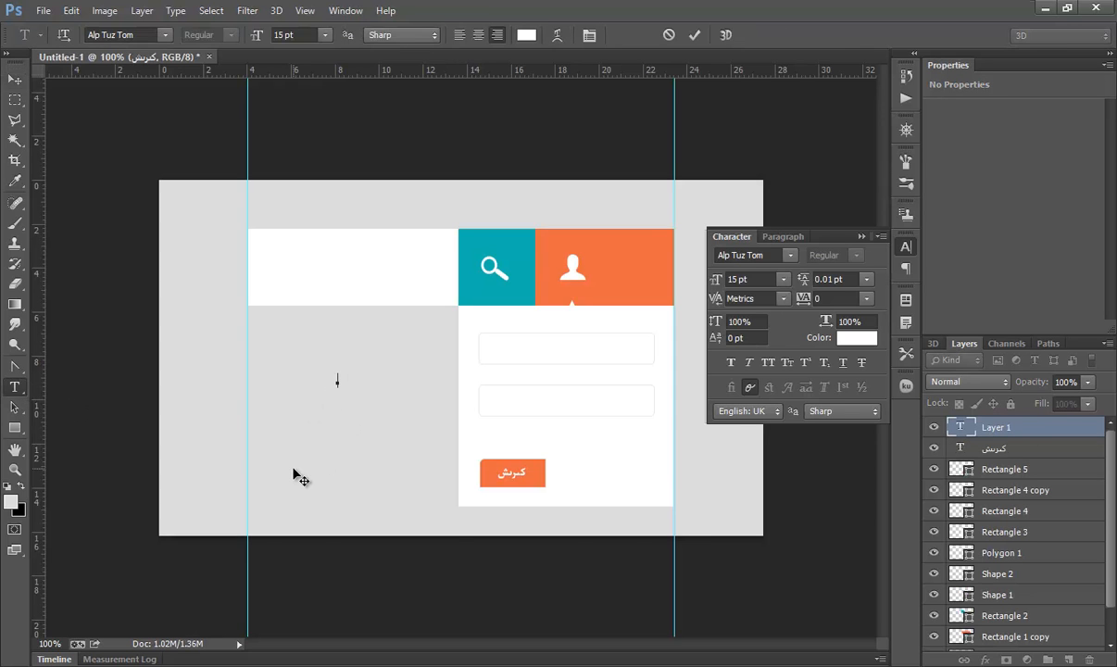
{"action": "type", "text": "كىر"}
{"action": "left_click", "coordinate": [528, 37]}
{"action": "left_click", "coordinate": [594, 259]}
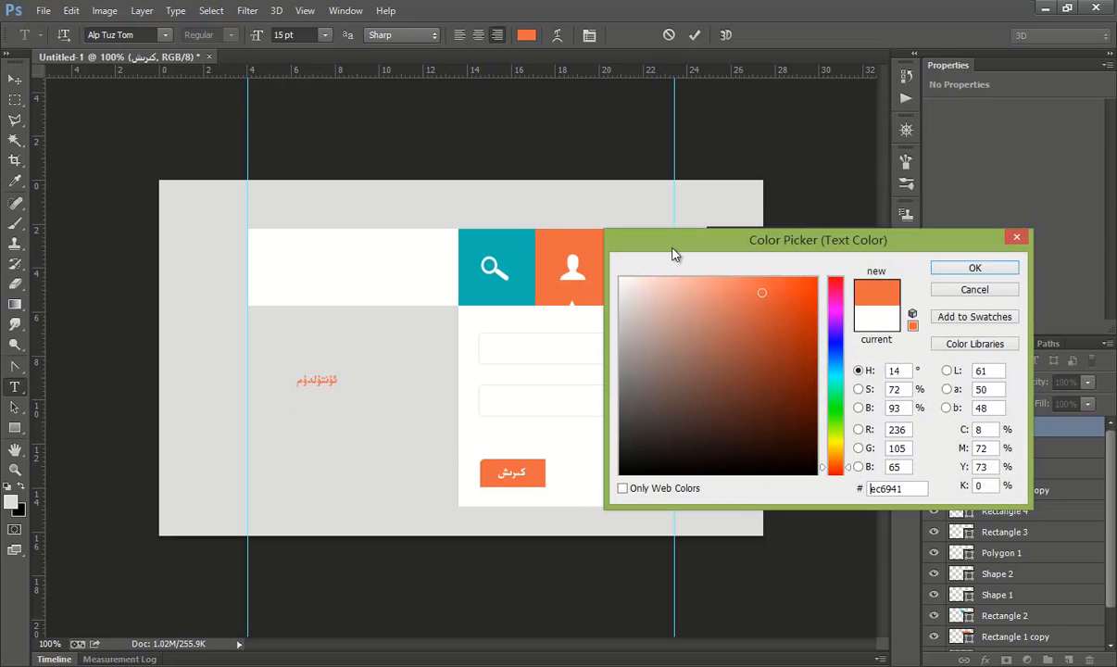
{"action": "left_click", "coordinate": [969, 270]}
{"action": "left_click", "coordinate": [694, 35]}
Step: Move the orange label to the right of the button inside the panel
{"action": "key", "text": "v"}
{"action": "left_click_drag", "start_coordinate": [325, 386], "coordinate": [617, 473]}
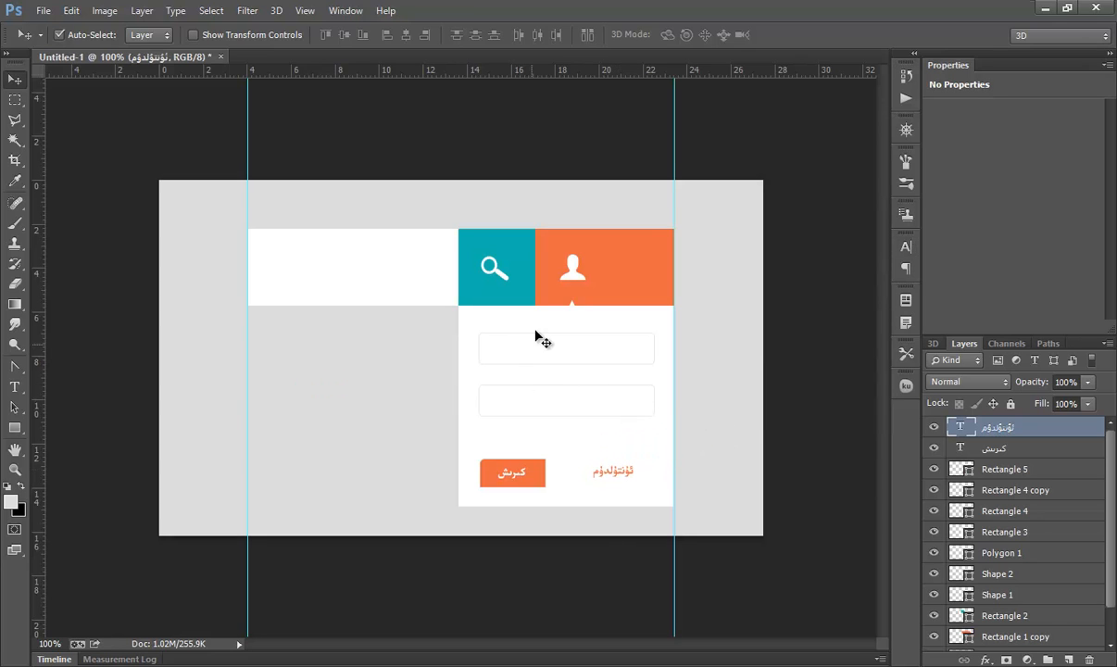
Step: Create a rectangle of 41 × 39 px
{"action": "left_click", "coordinate": [18, 430]}
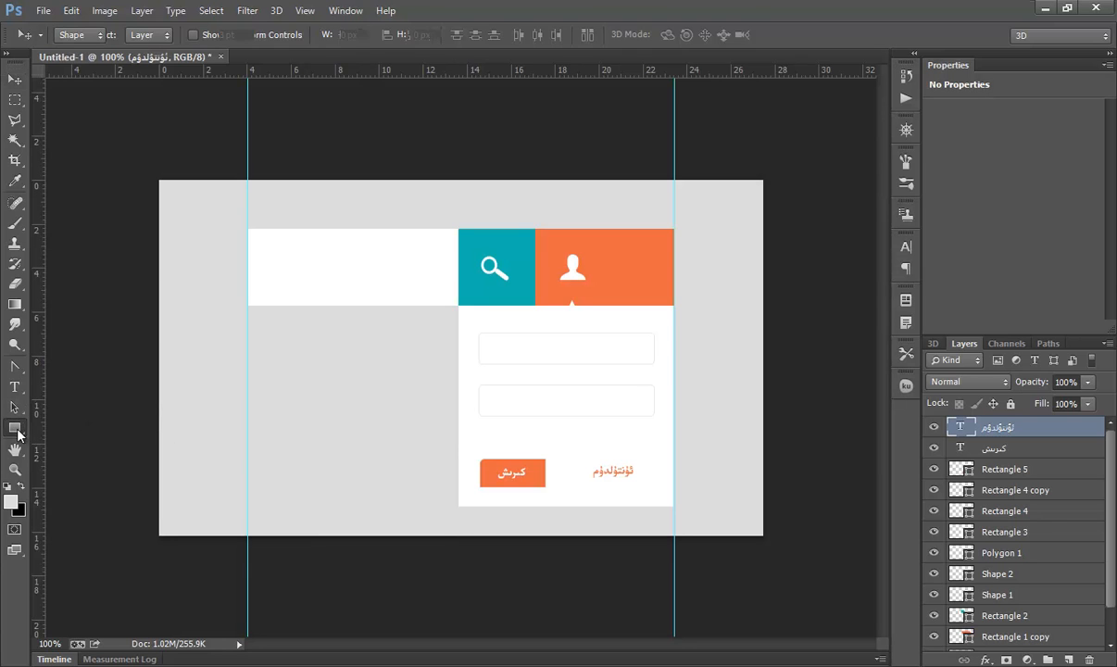
{"action": "left_click", "coordinate": [338, 393]}
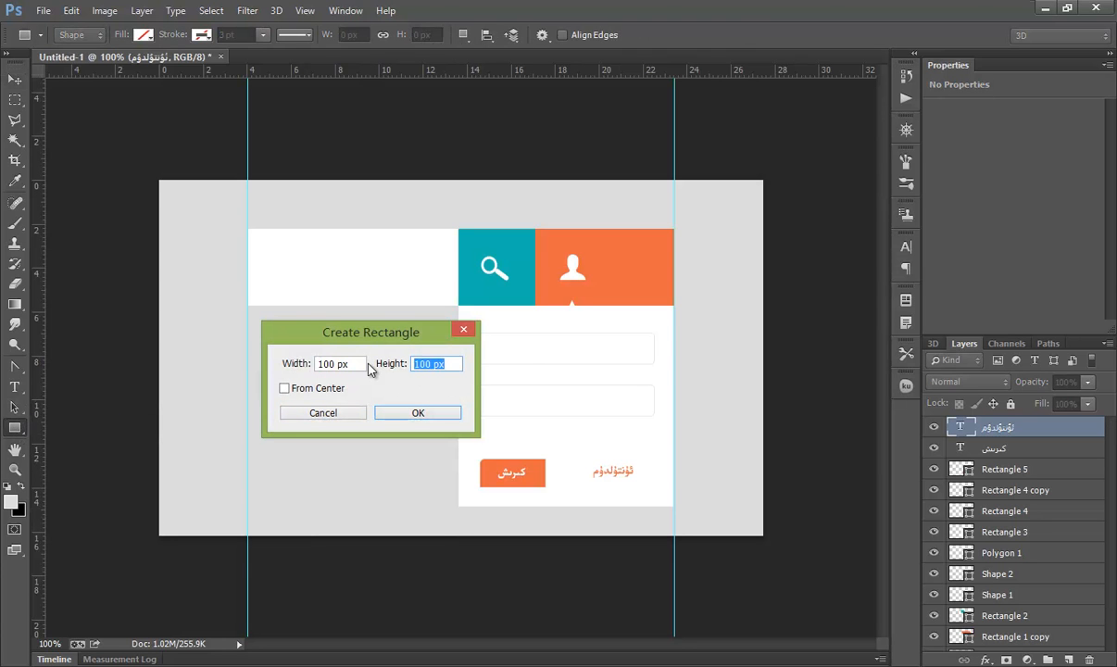
{"action": "type", "text": "39"}
{"action": "left_click_drag", "start_coordinate": [334, 363], "coordinate": [271, 367]}
{"action": "type", "text": "41"}
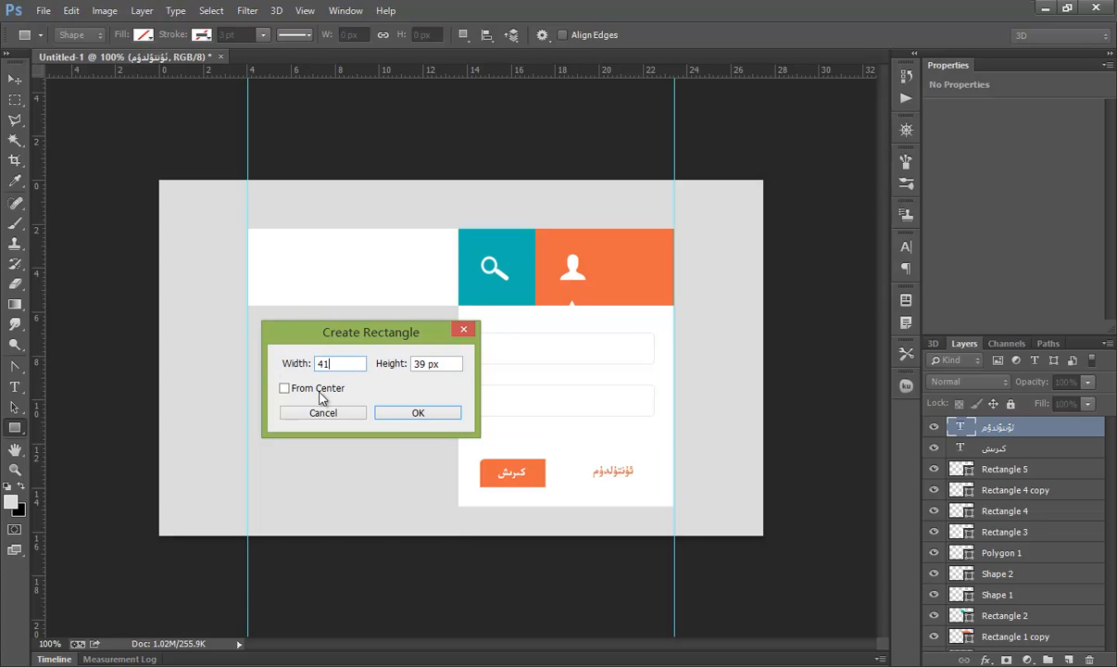
{"action": "left_click", "coordinate": [424, 415]}
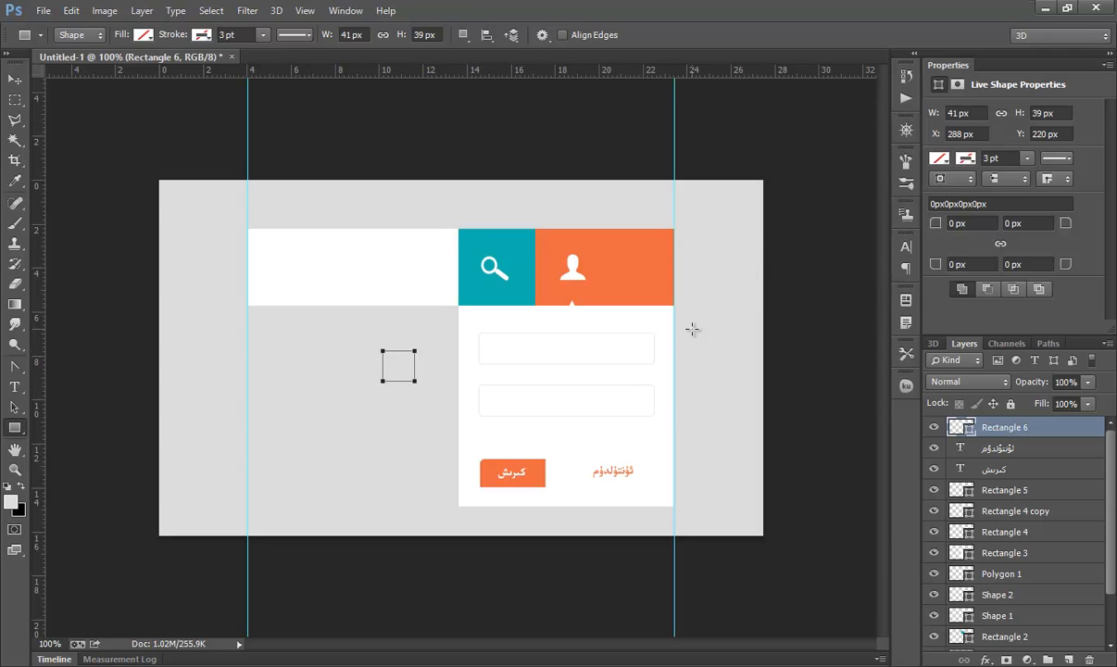
Step: Round the small rectangle's top-right and bottom-right corners to 7 px and fill it light grey
{"action": "left_click", "coordinate": [1033, 223]}
{"action": "type", "text": "7"}
{"action": "key", "text": "Return"}
{"action": "left_click", "coordinate": [1003, 266]}
{"action": "type", "text": "7"}
{"action": "key", "text": "Return"}
{"action": "left_click", "coordinate": [142, 35]}
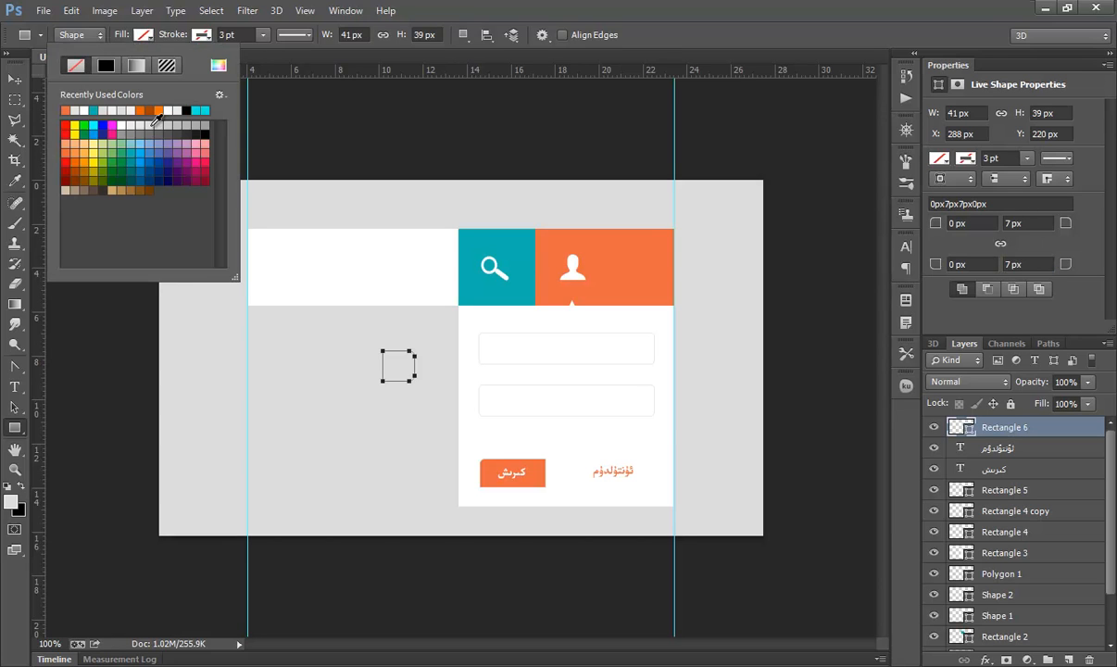
{"action": "left_click", "coordinate": [153, 122]}
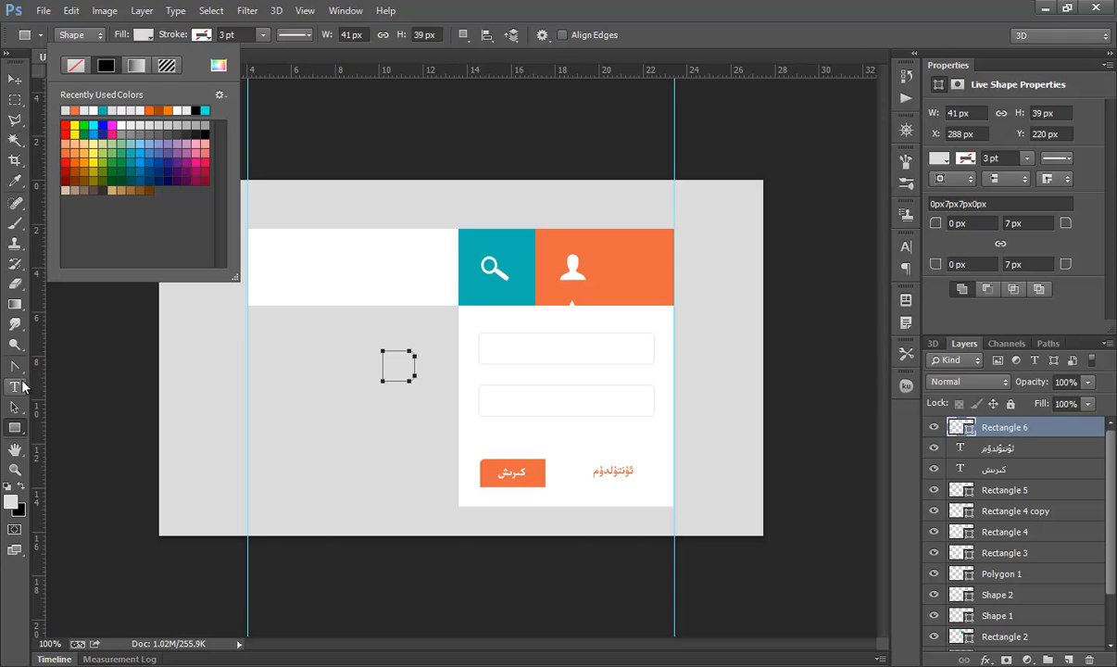
Step: Move the grey square to the right end of the first input field and nudge it into place
{"action": "left_click", "coordinate": [15, 407]}
{"action": "left_click_drag", "start_coordinate": [413, 367], "coordinate": [653, 348]}
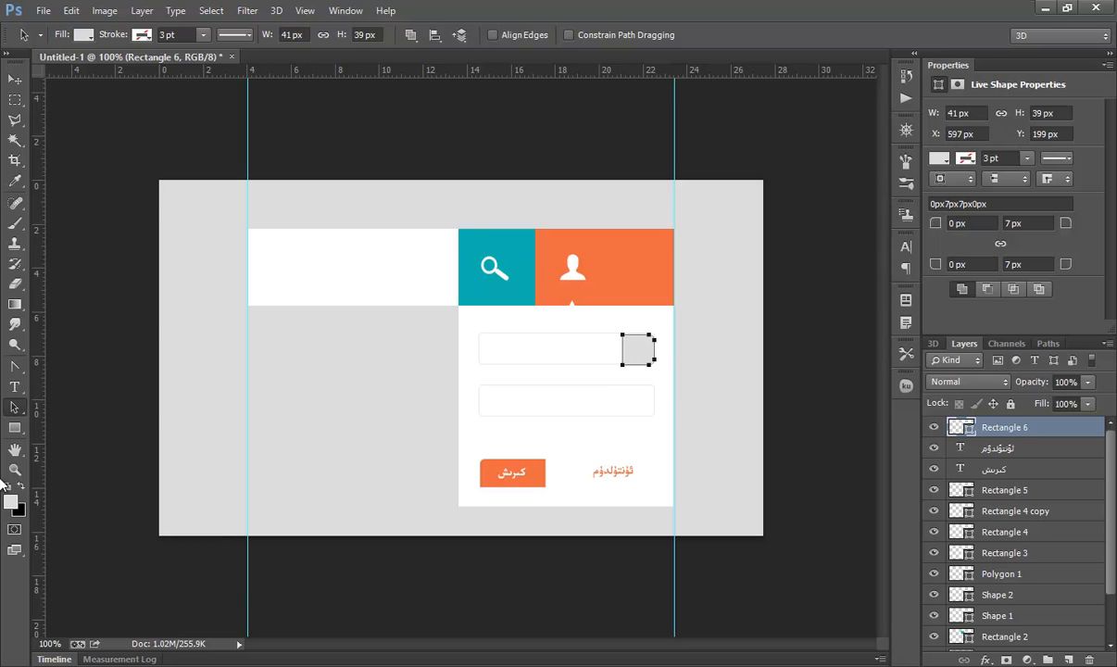
{"action": "left_click", "coordinate": [15, 470]}
{"action": "left_click", "coordinate": [641, 357]}
{"action": "left_click", "coordinate": [643, 364]}
{"action": "left_click", "coordinate": [643, 366]}
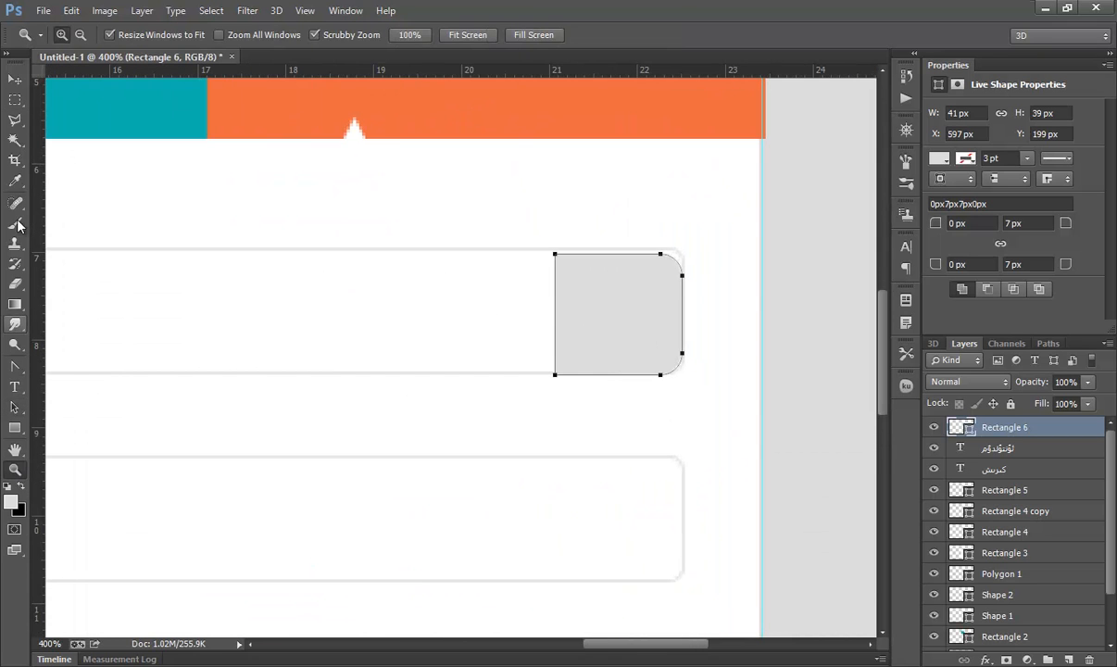
{"action": "left_click", "coordinate": [15, 405]}
{"action": "key", "text": "Right"}
{"action": "key", "text": "Up"}
{"action": "left_click", "coordinate": [557, 270]}
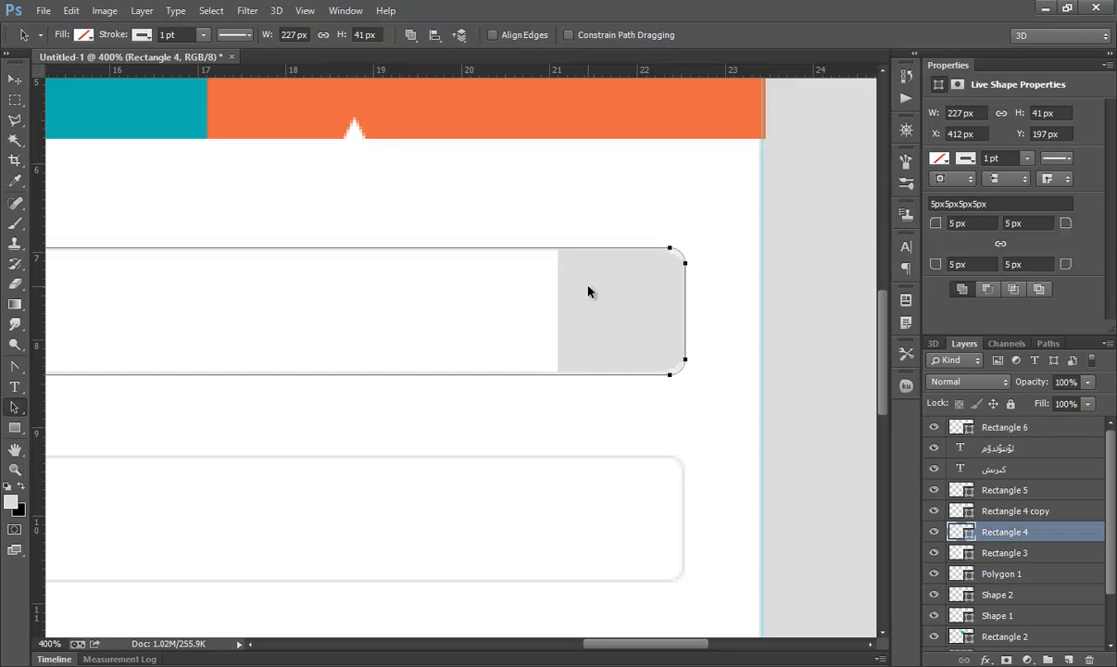
Step: Set the grey square's top-right and bottom-right corner radii to 5 px
{"action": "left_click", "coordinate": [995, 432]}
{"action": "left_click", "coordinate": [1016, 224]}
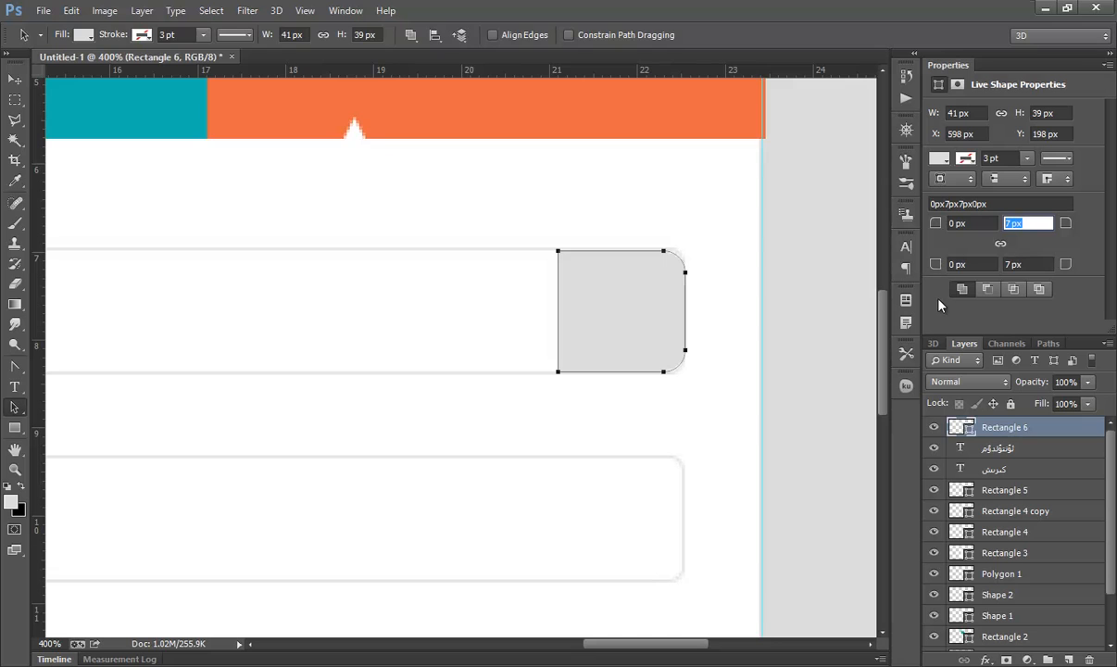
{"action": "left_click", "coordinate": [1036, 265]}
{"action": "type", "text": "5"}
{"action": "left_click", "coordinate": [1030, 228]}
{"action": "left_click", "coordinate": [804, 308]}
{"action": "left_click", "coordinate": [637, 362]}
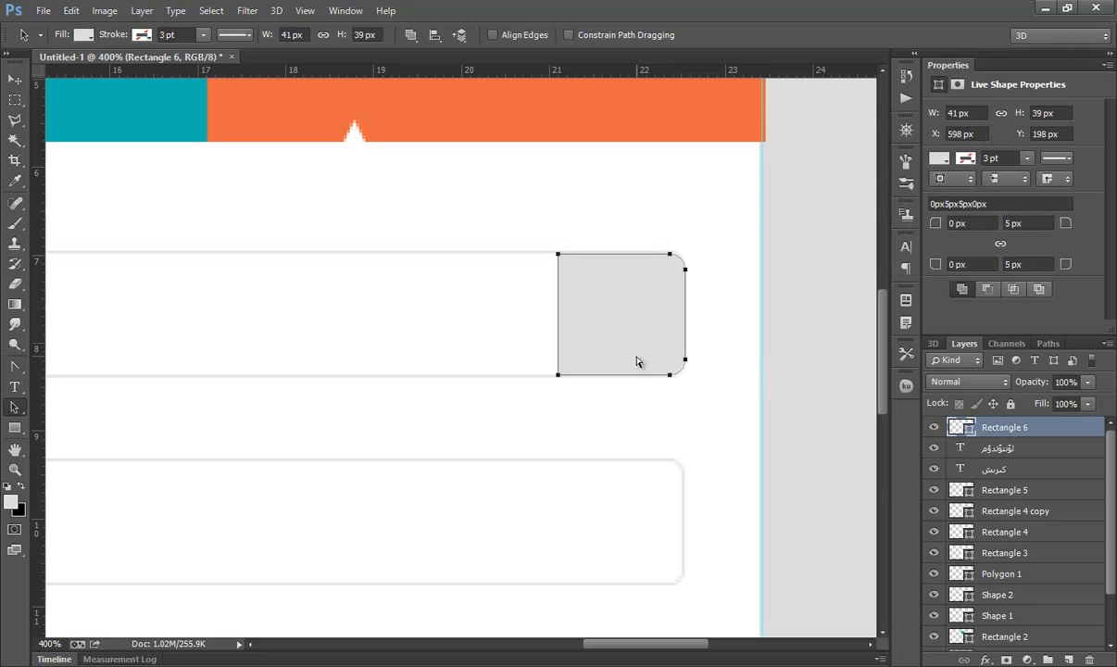
Step: Duplicate the grey square and move the copy down to the second input field
{"action": "key", "text": "ctrl+j"}
{"action": "left_click_drag", "start_coordinate": [636, 525], "coordinate": [634, 562]}
{"action": "left_click", "coordinate": [638, 417]}
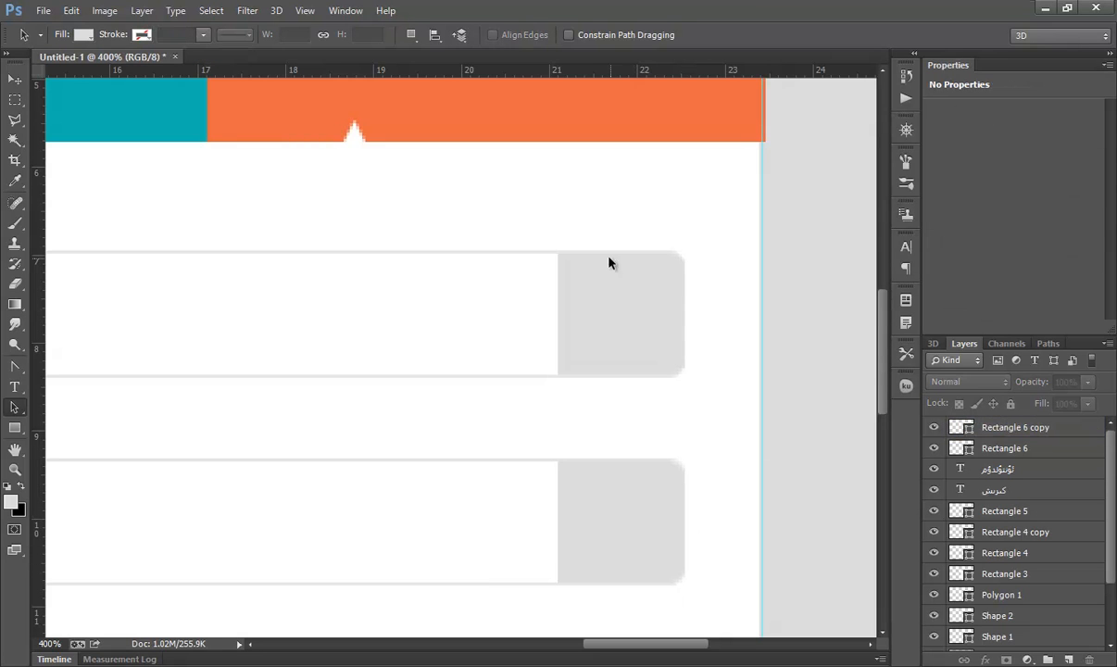
Step: Create a white 19 × 19 px person custom shape and position it inside the first field's grey square
{"action": "left_click_drag", "start_coordinate": [15, 427], "coordinate": [92, 501]}
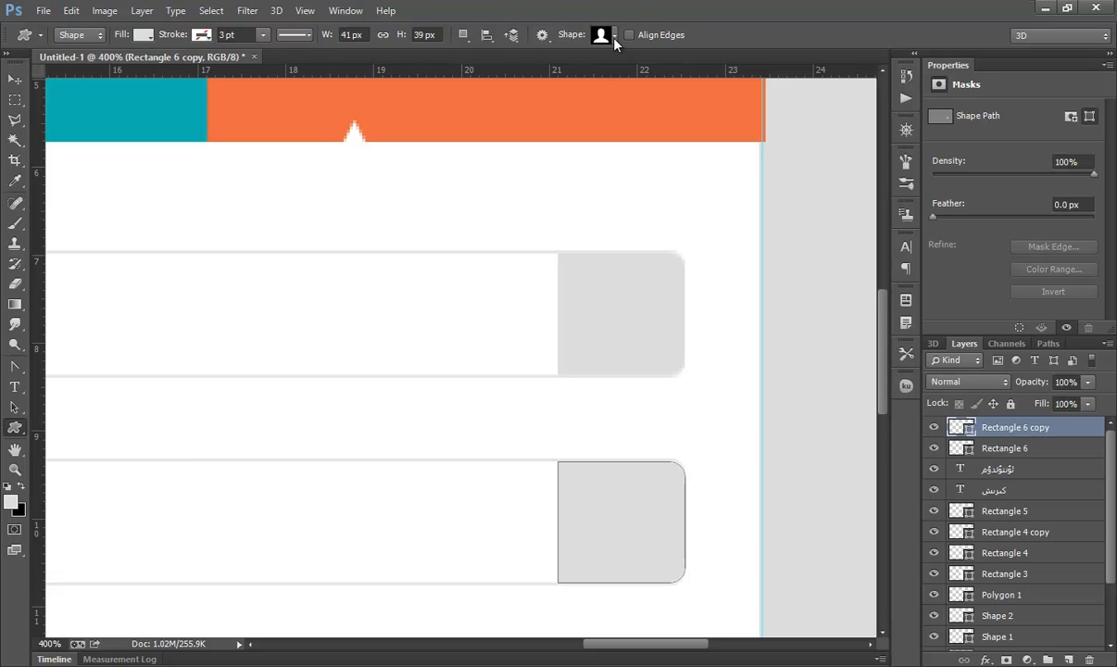
{"action": "left_click", "coordinate": [611, 306]}
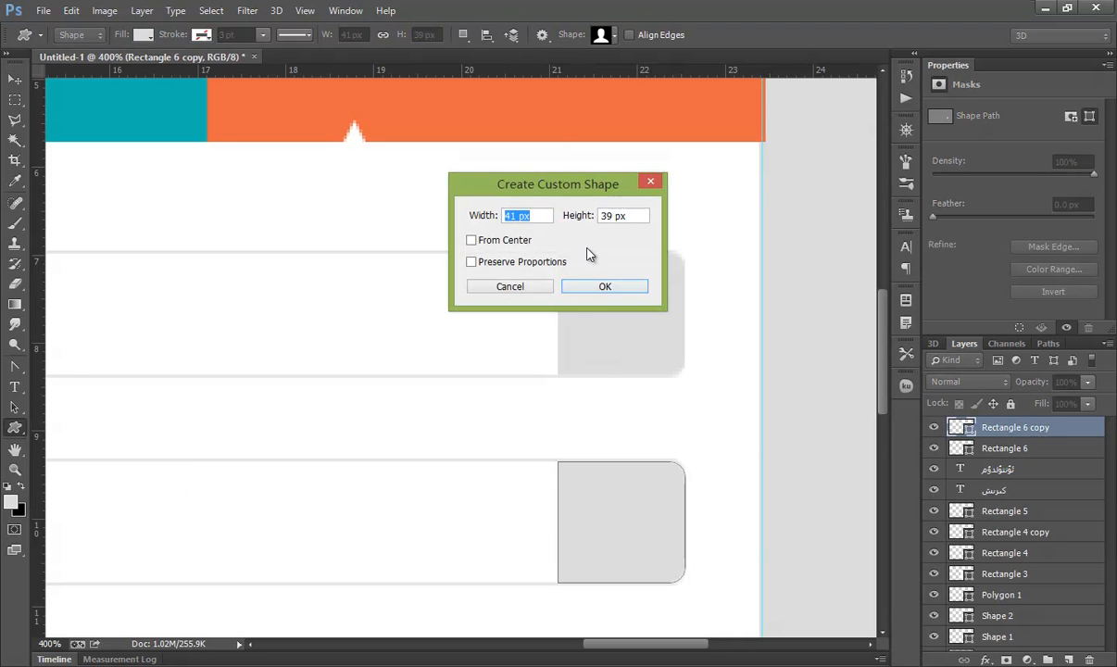
{"action": "type", "text": "19"}
{"action": "key", "text": "Tab"}
{"action": "type", "text": "19"}
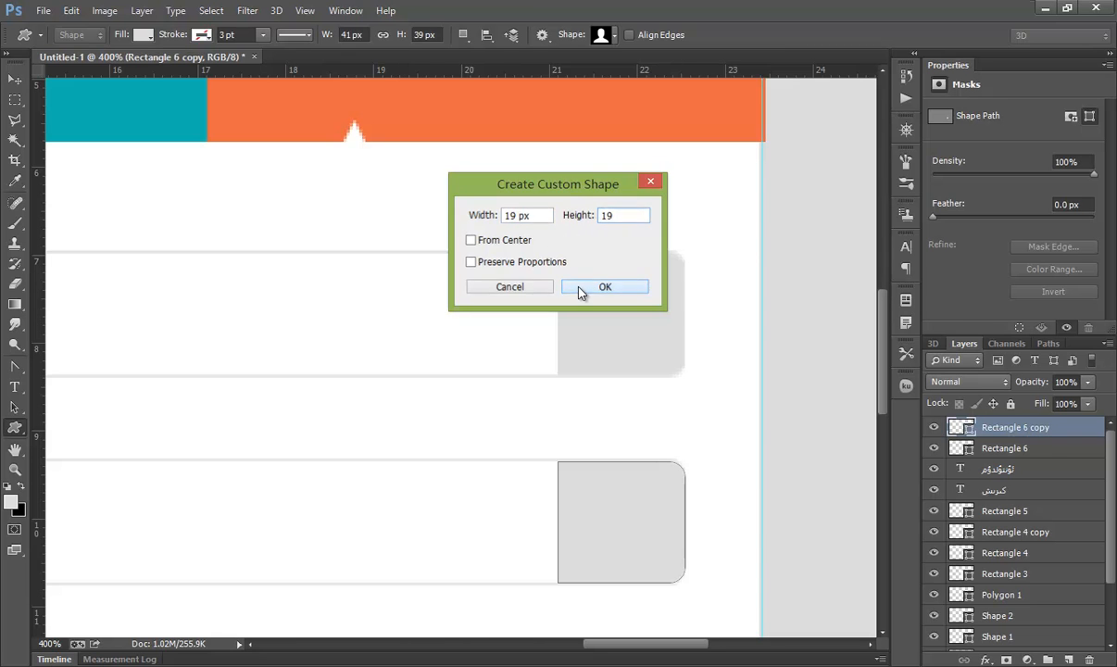
{"action": "left_click", "coordinate": [579, 289]}
{"action": "left_click", "coordinate": [143, 34]}
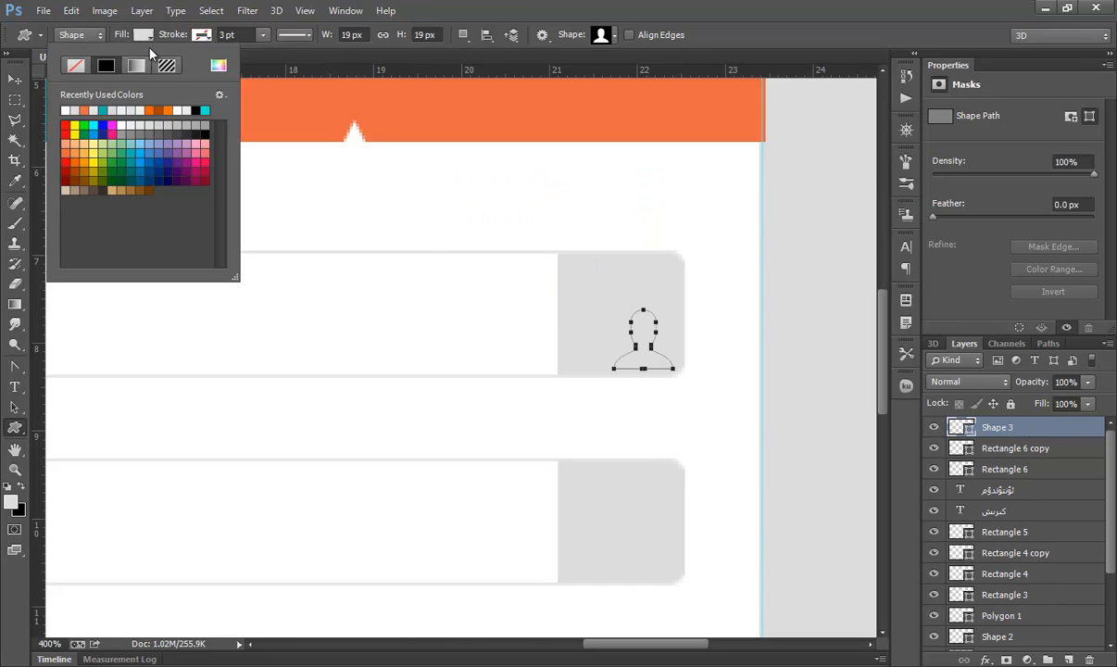
{"action": "left_click", "coordinate": [120, 126]}
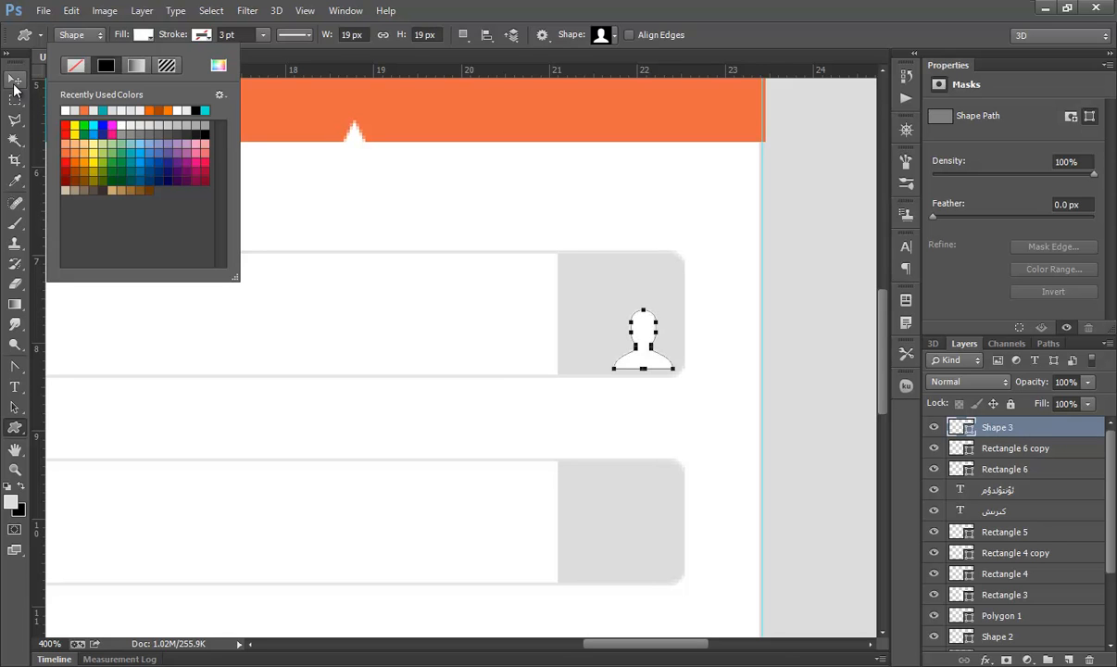
{"action": "left_click", "coordinate": [14, 407]}
{"action": "left_click_drag", "start_coordinate": [642, 331], "coordinate": [617, 304]}
Step: Place a white padlock custom shape in the second field's grey square and scale its width to about 63%
{"action": "left_click", "coordinate": [13, 428]}
{"action": "left_click", "coordinate": [616, 38]}
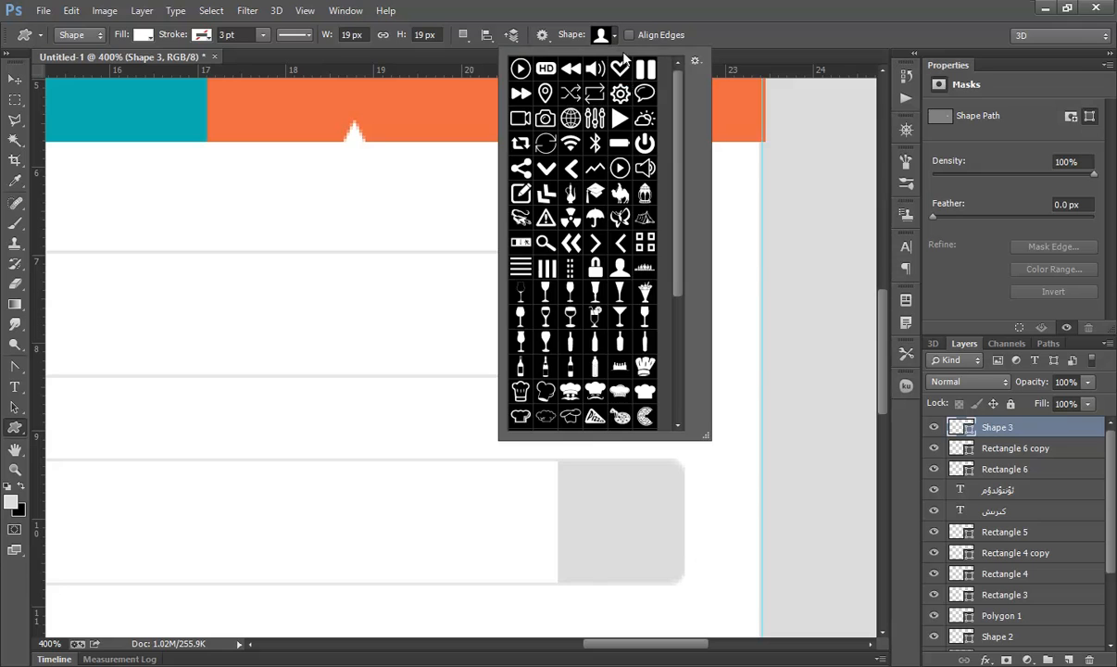
{"action": "double_click", "coordinate": [596, 267]}
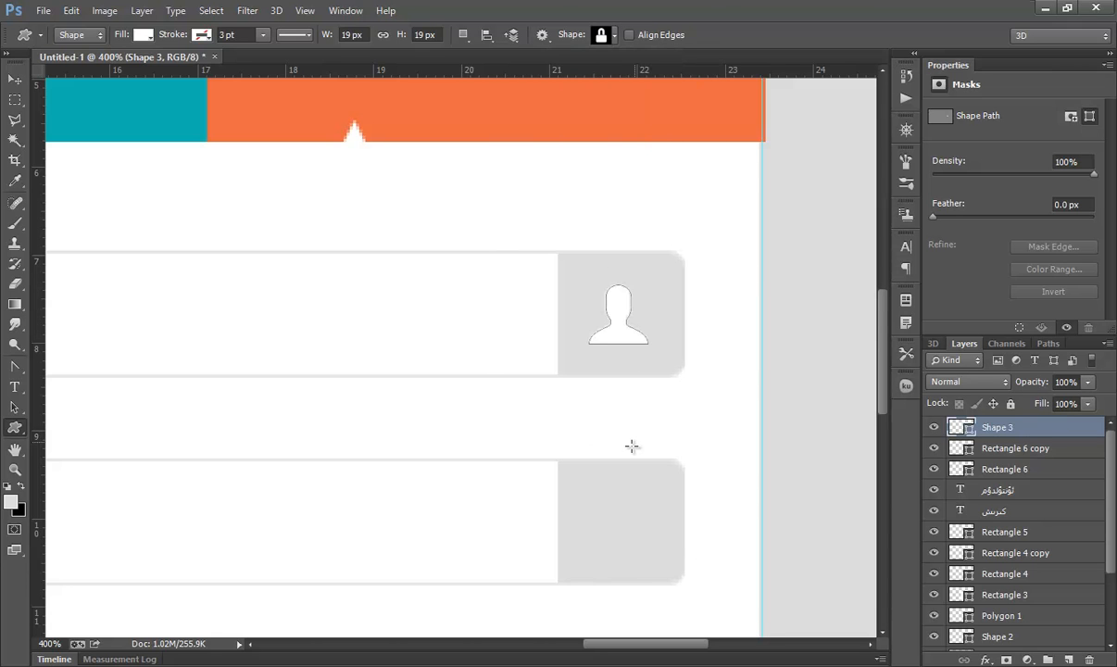
{"action": "left_click", "coordinate": [613, 511]}
{"action": "key", "text": "ctrl+t"}
{"action": "left_click_drag", "start_coordinate": [673, 541], "coordinate": [639, 537]}
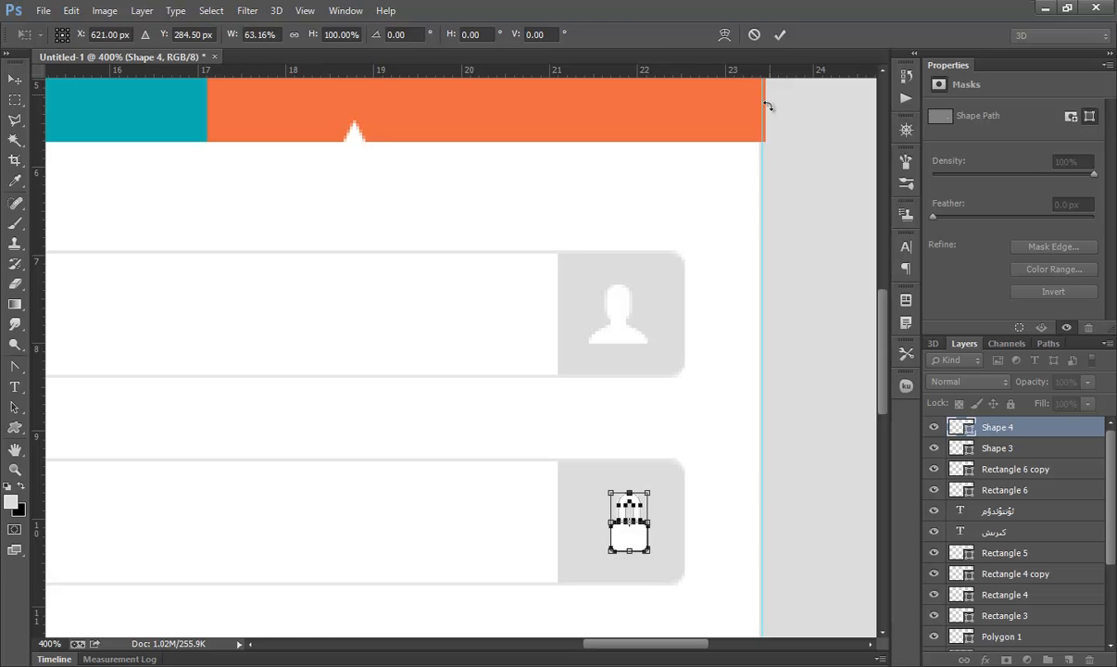
{"action": "left_click", "coordinate": [780, 34]}
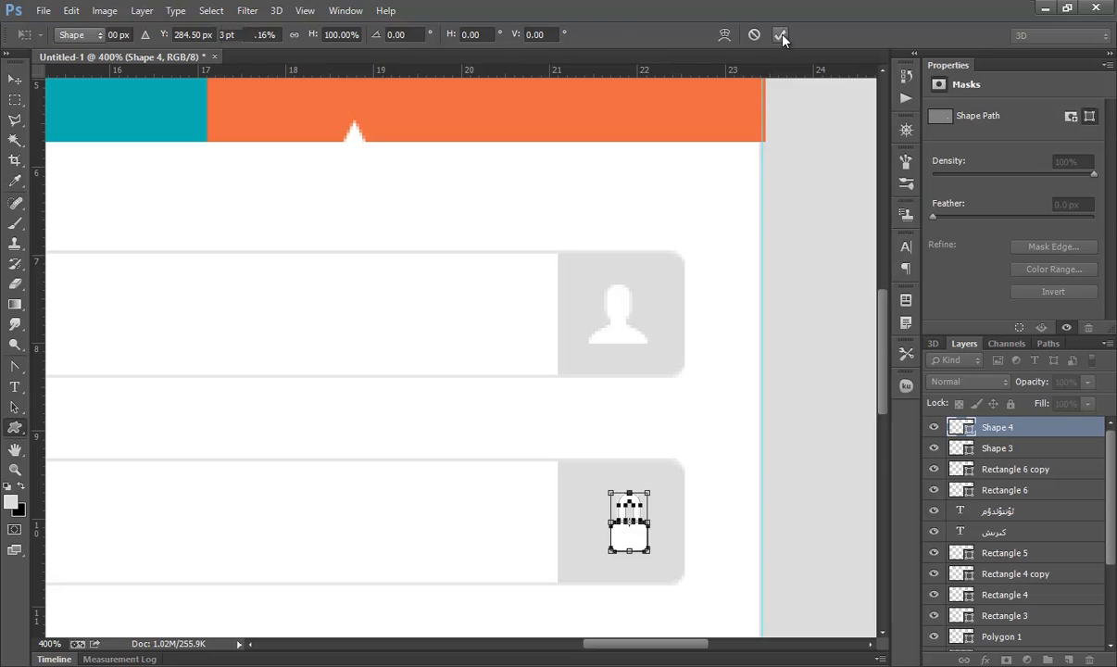
{"action": "double_click", "coordinate": [15, 468]}
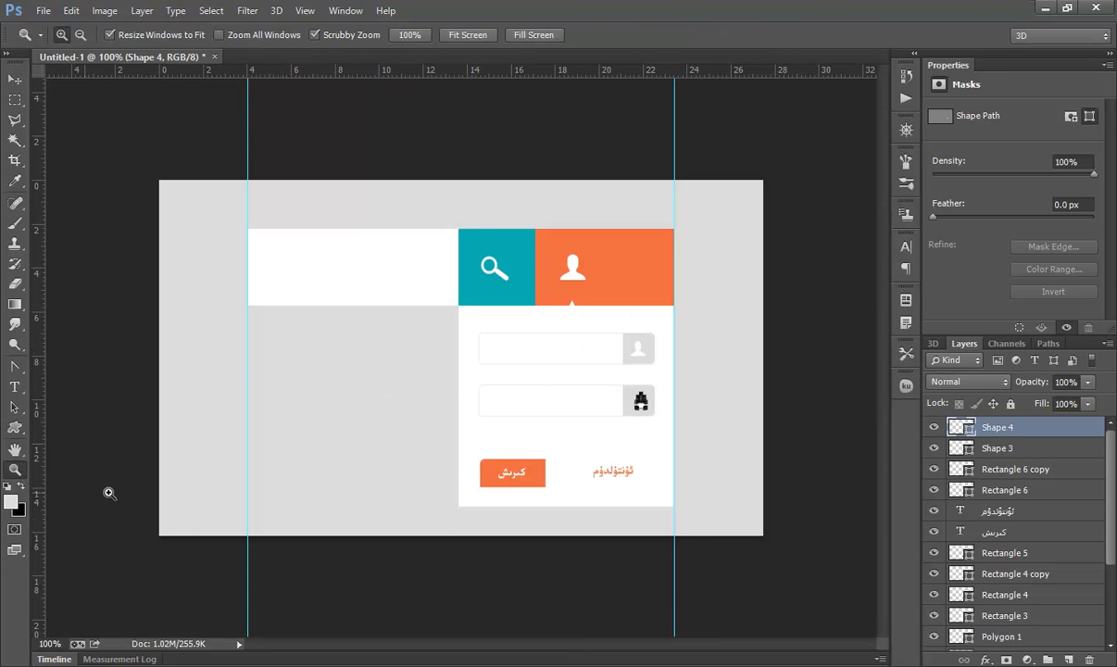
{"action": "left_click", "coordinate": [15, 78]}
{"action": "left_click", "coordinate": [224, 329]}
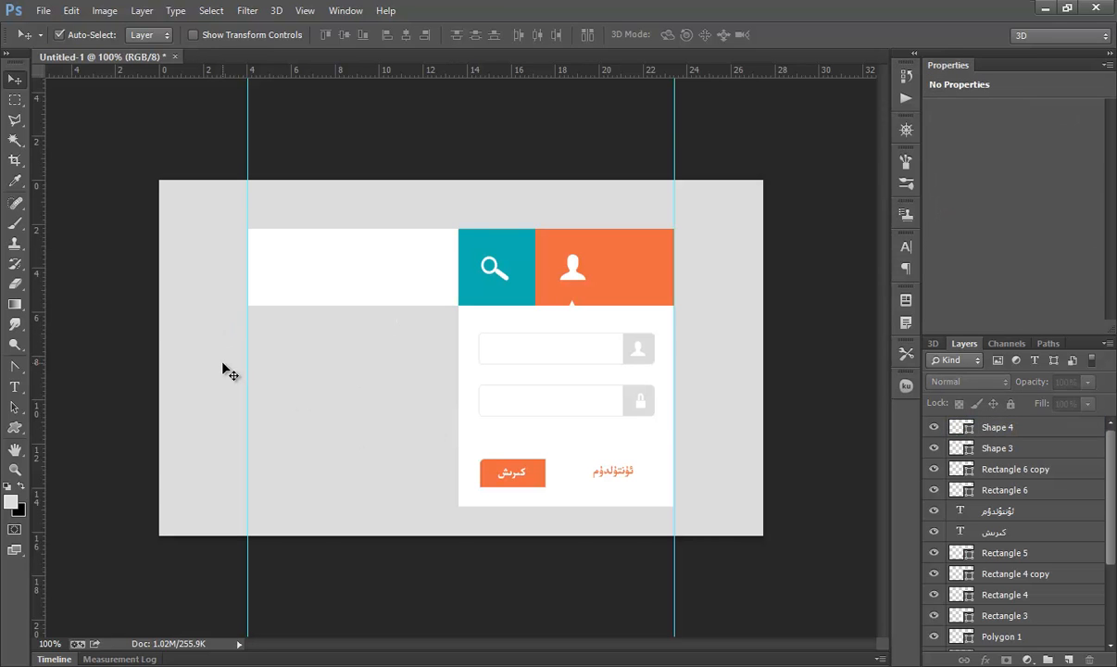